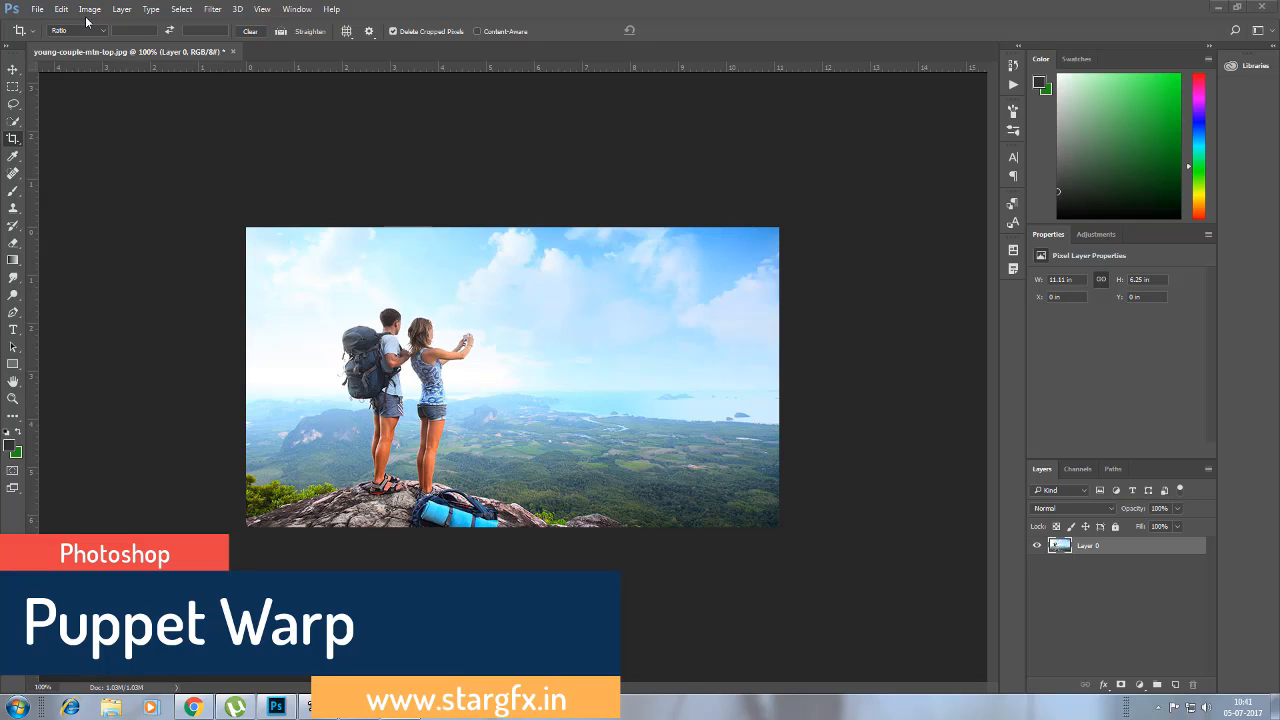
click(61, 9)
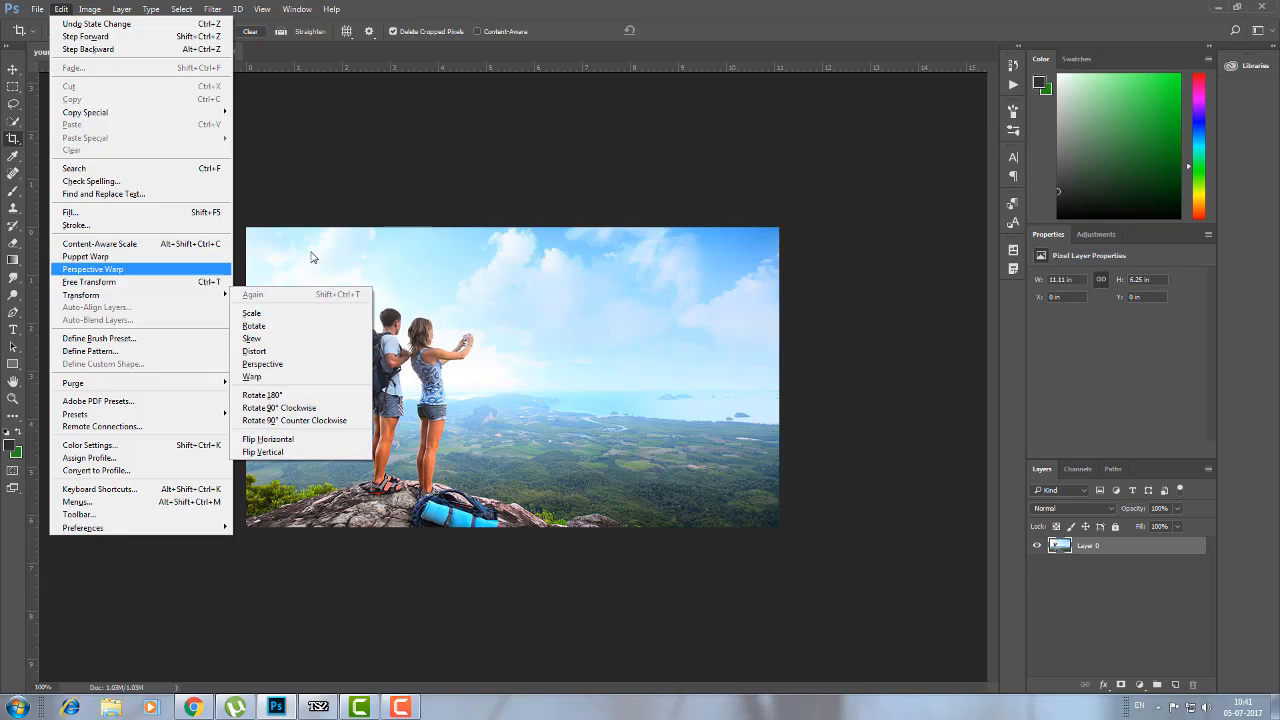
click(373, 150)
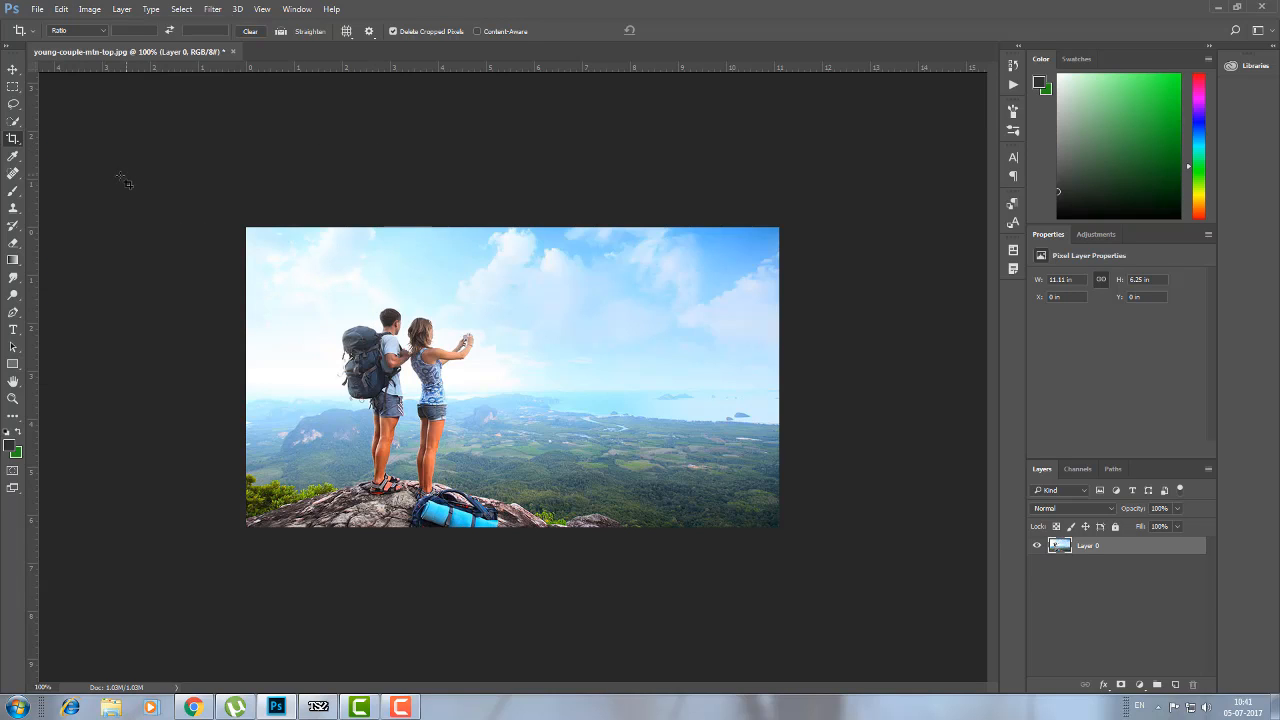
- Extend the canvas with the Crop tool, adding about 2.5 in on each side and about 2.1 in above the photo
click(13, 139)
drag(778, 380, 840, 378)
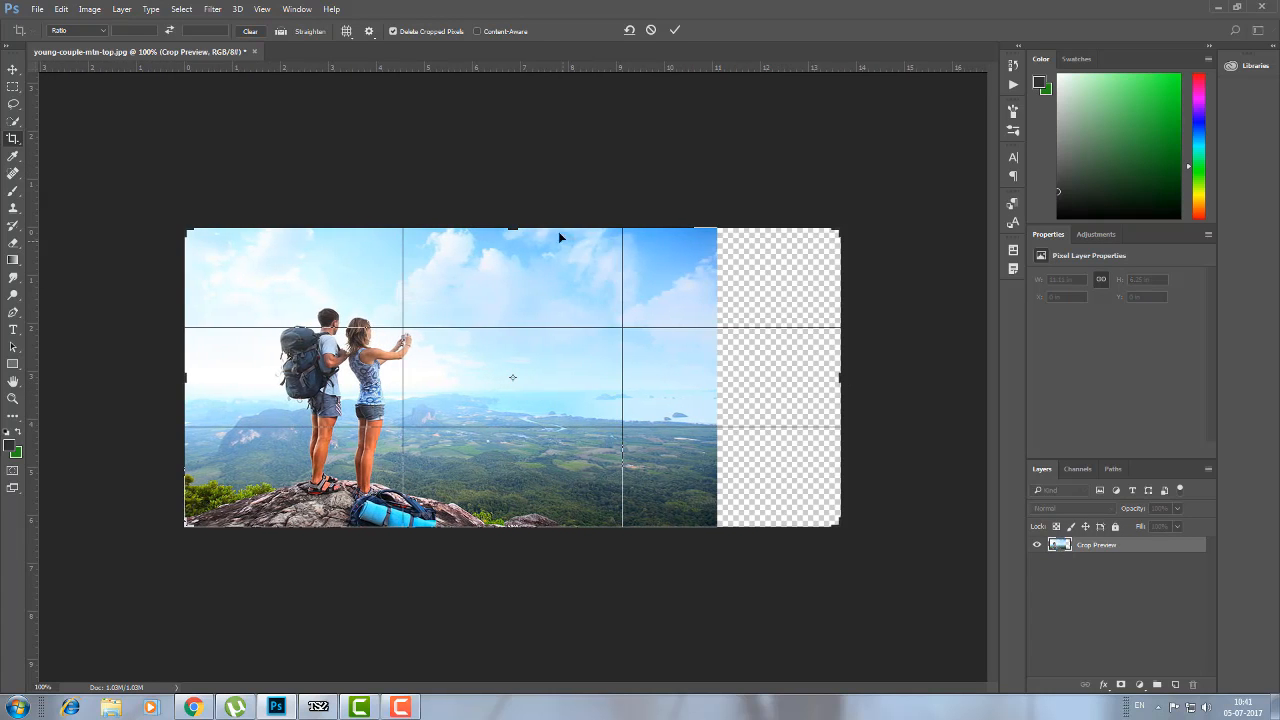
drag(511, 229, 511, 178)
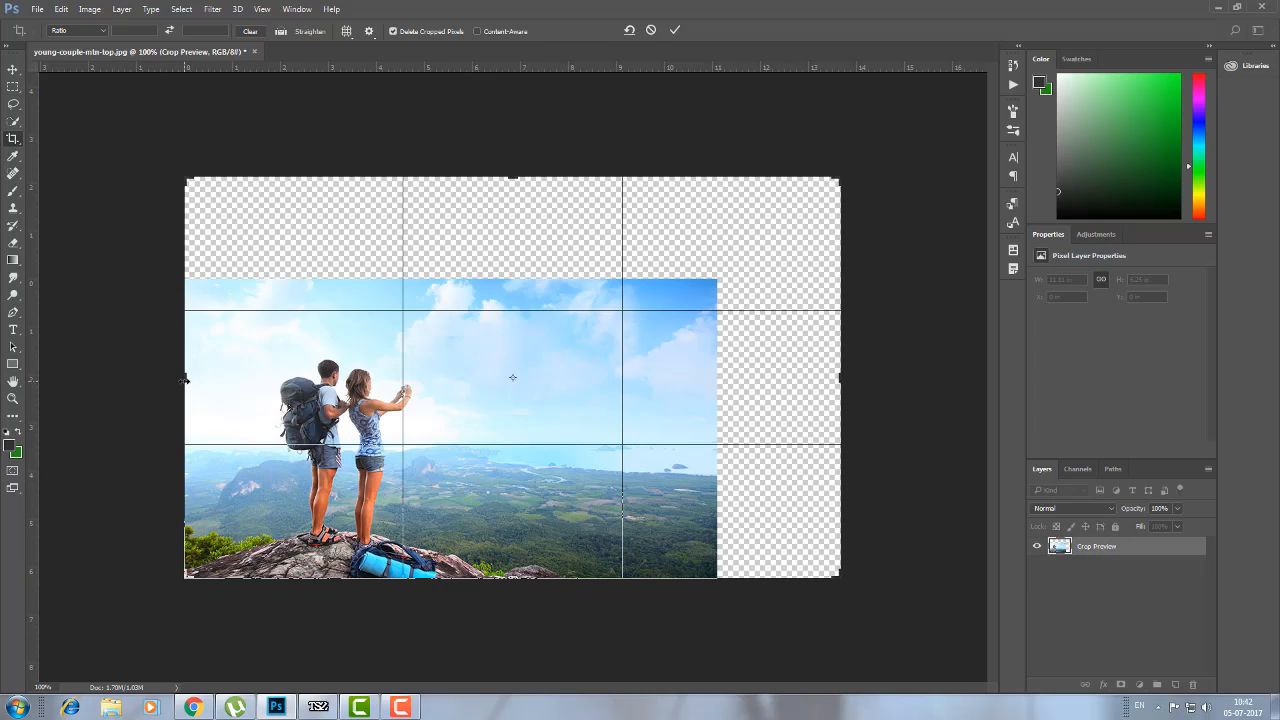
drag(185, 379, 123, 373)
key(Return)
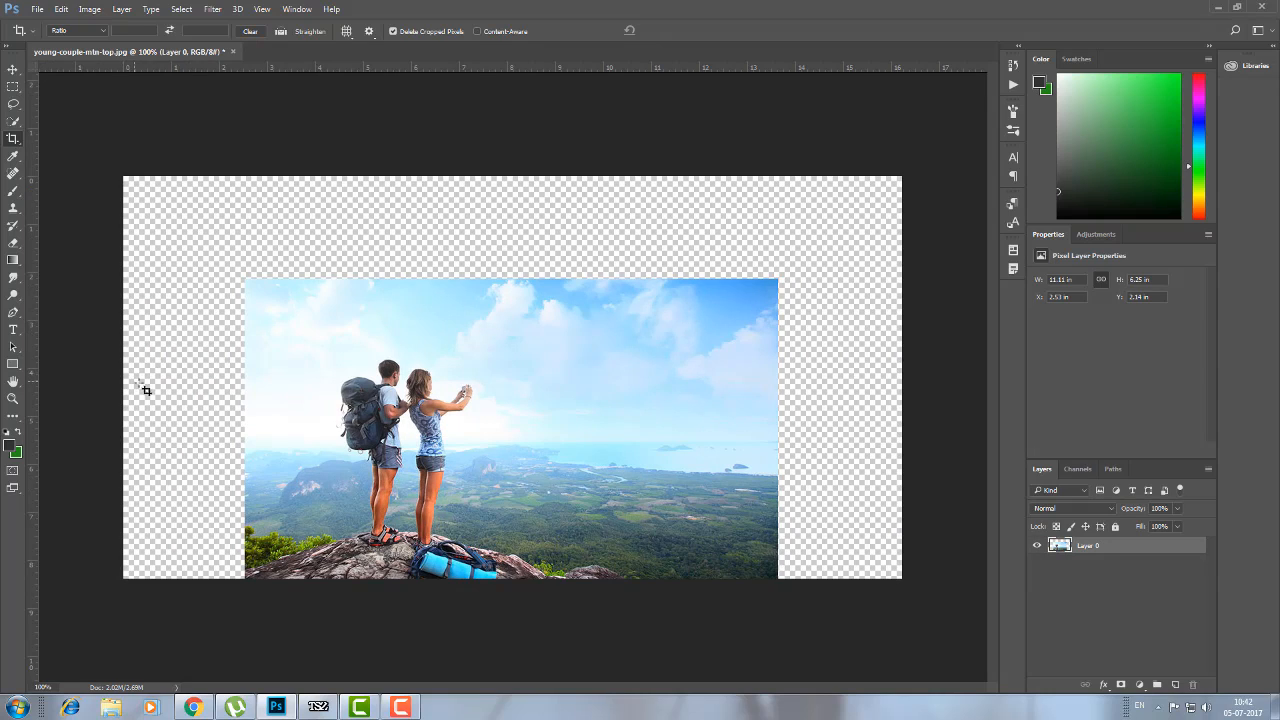
click(64, 9)
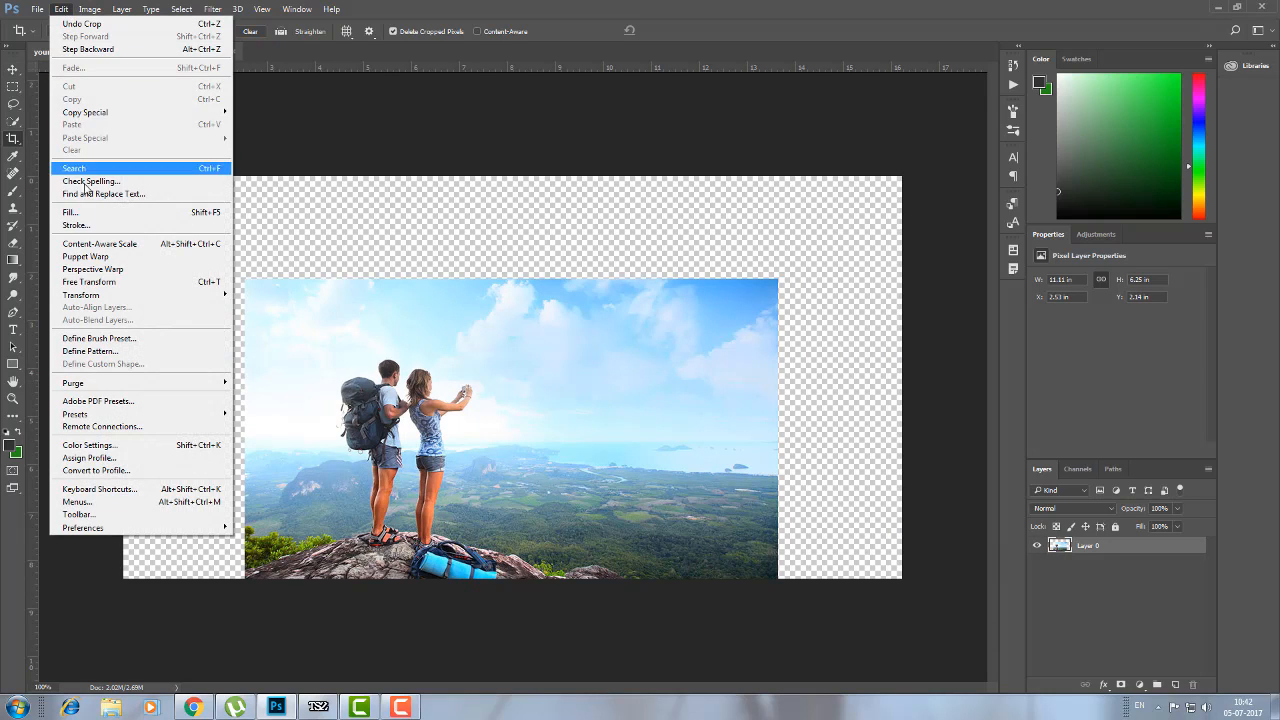
click(93, 259)
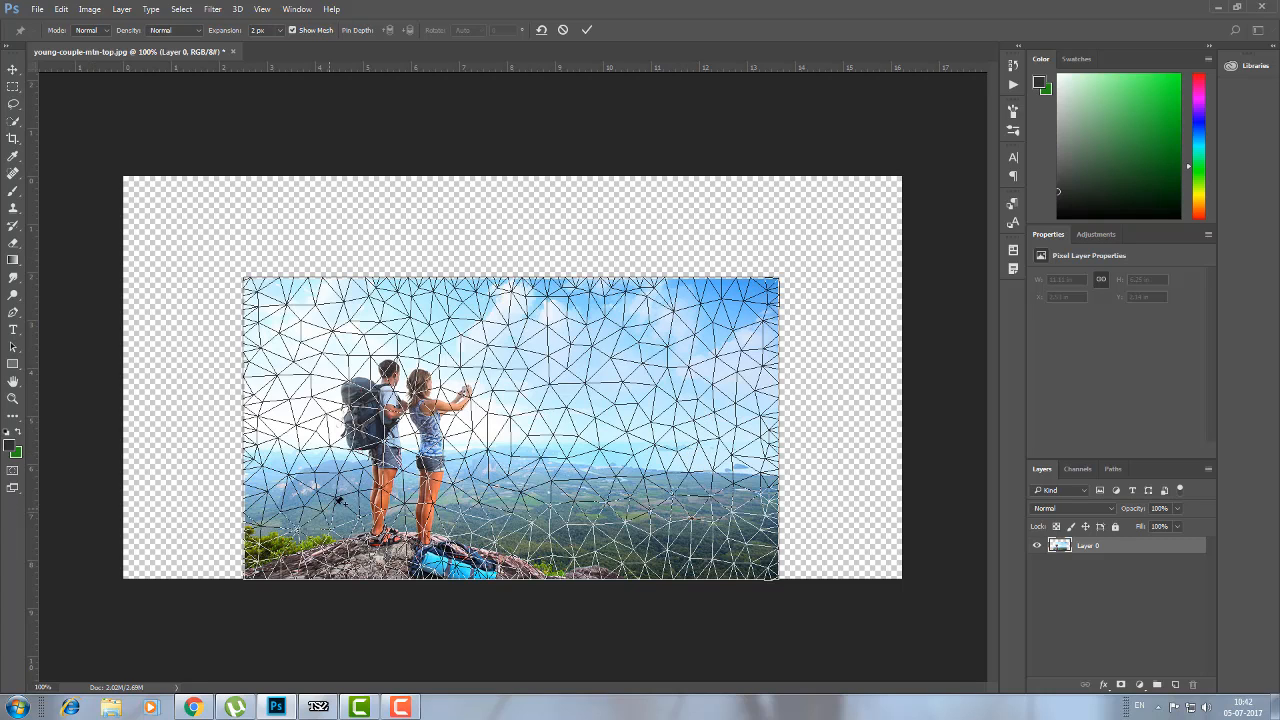
click(340, 492)
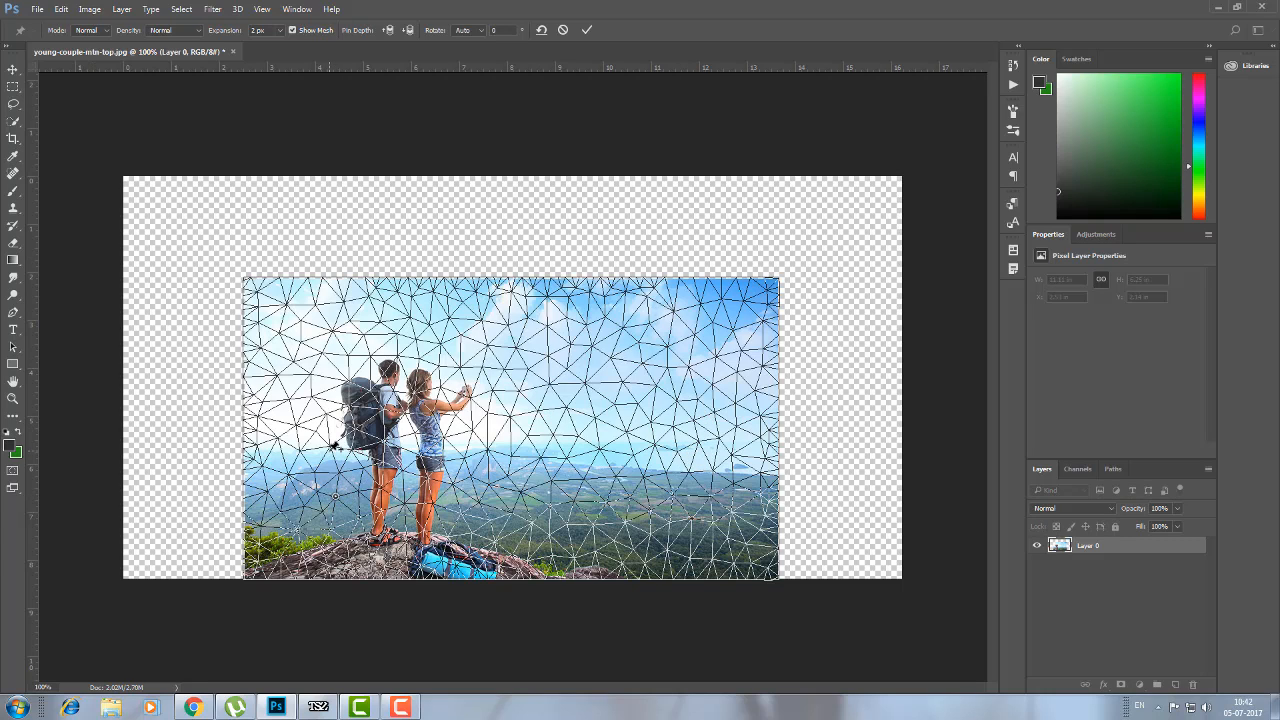
click(333, 444)
click(325, 413)
click(347, 353)
click(397, 331)
click(439, 344)
click(458, 366)
click(491, 392)
click(471, 428)
click(464, 511)
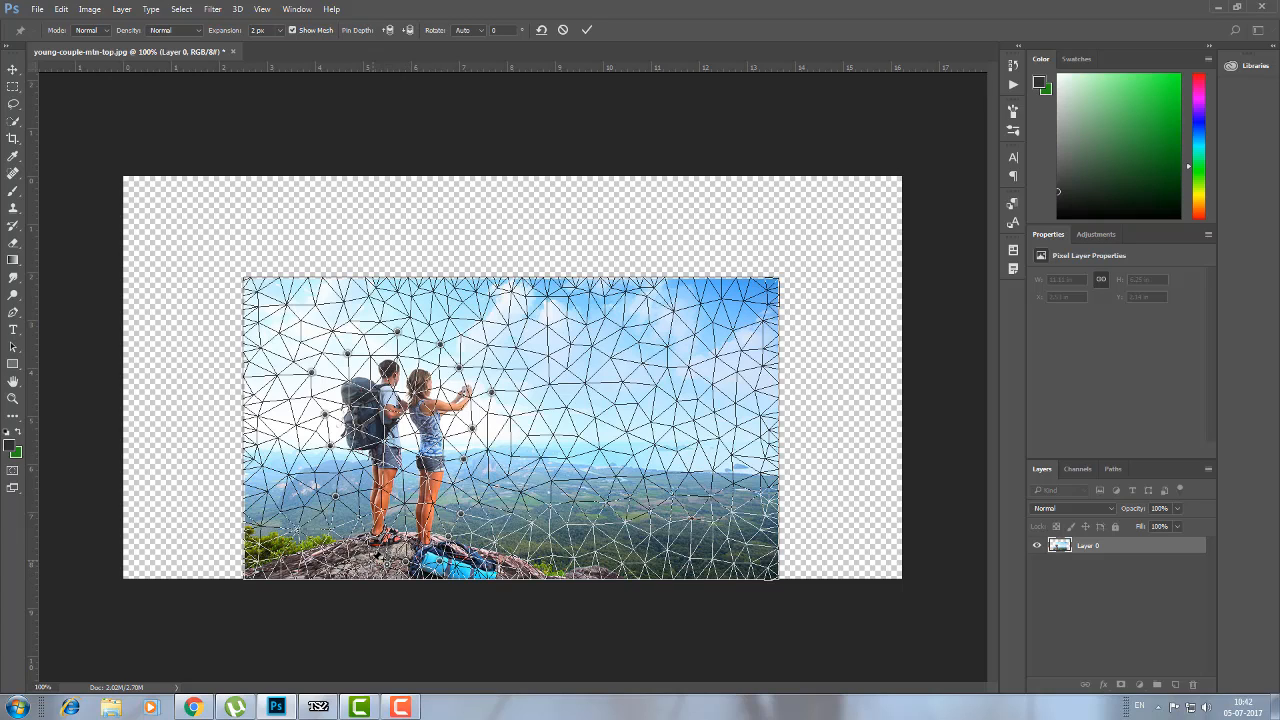
click(372, 560)
click(404, 286)
drag(257, 287, 108, 168)
drag(220, 240, 231, 180)
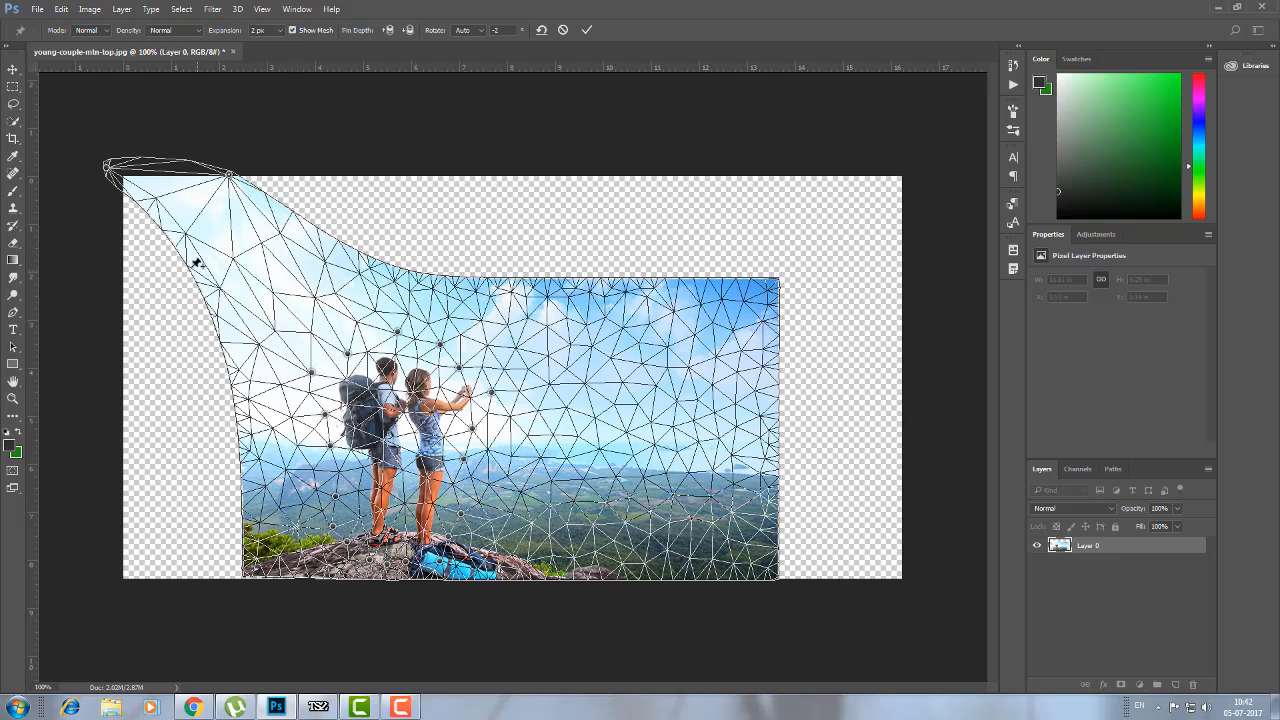
drag(192, 232, 108, 275)
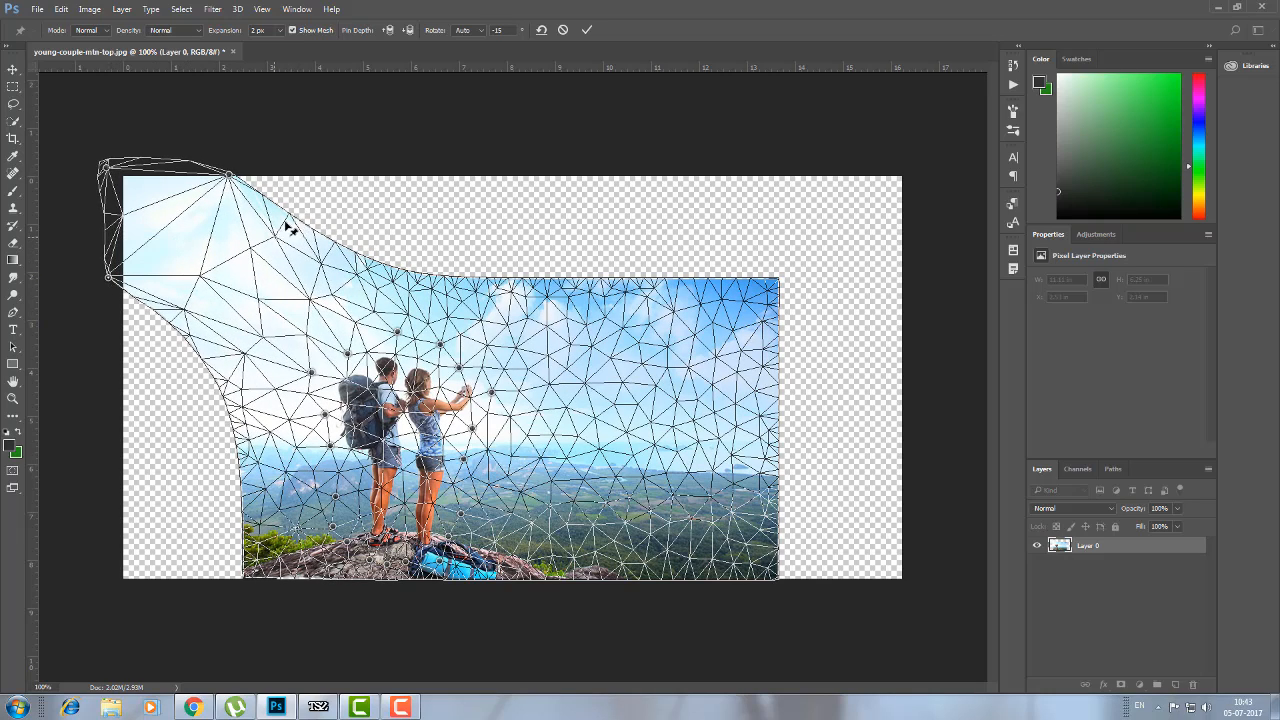
drag(286, 214, 309, 178)
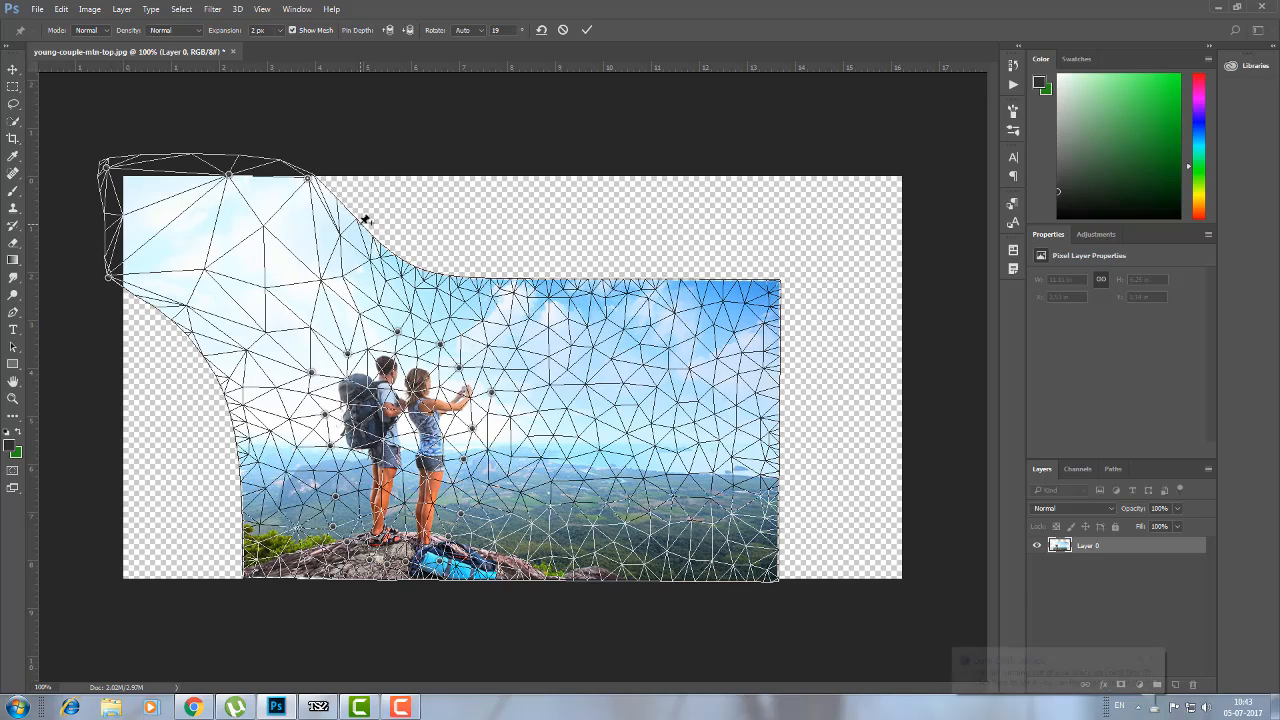
drag(364, 212, 400, 172)
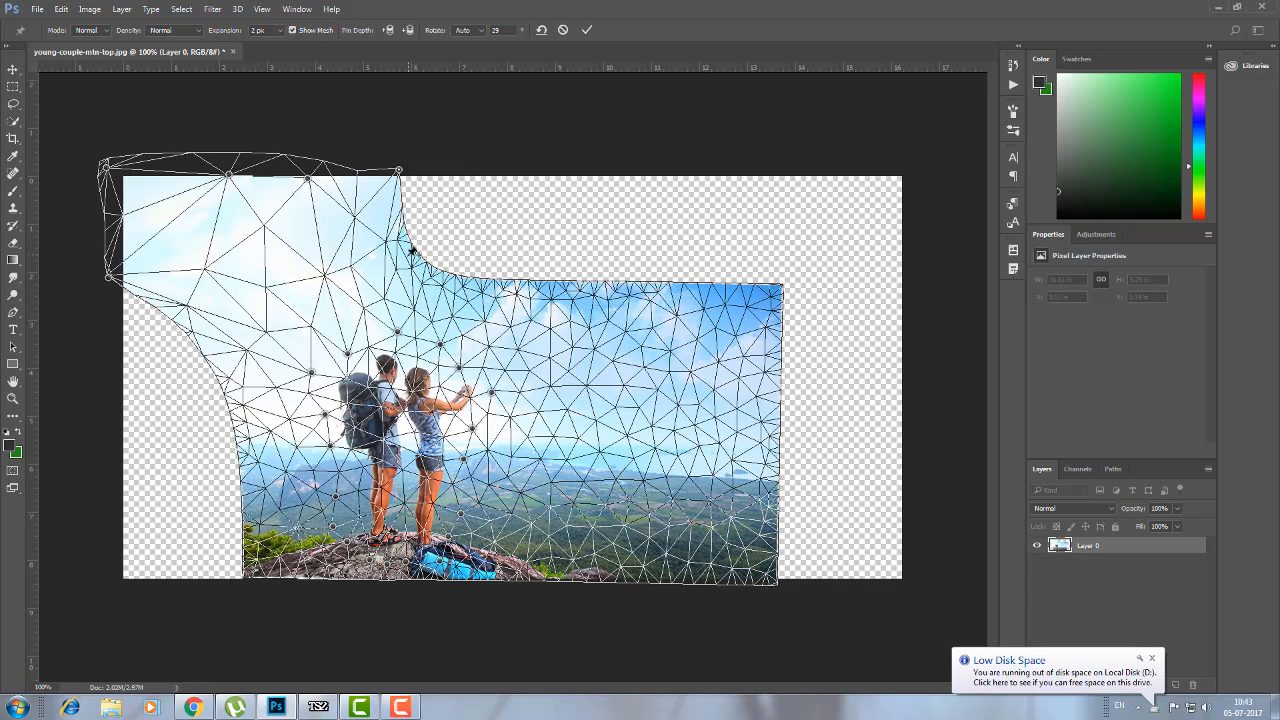
drag(392, 234, 479, 170)
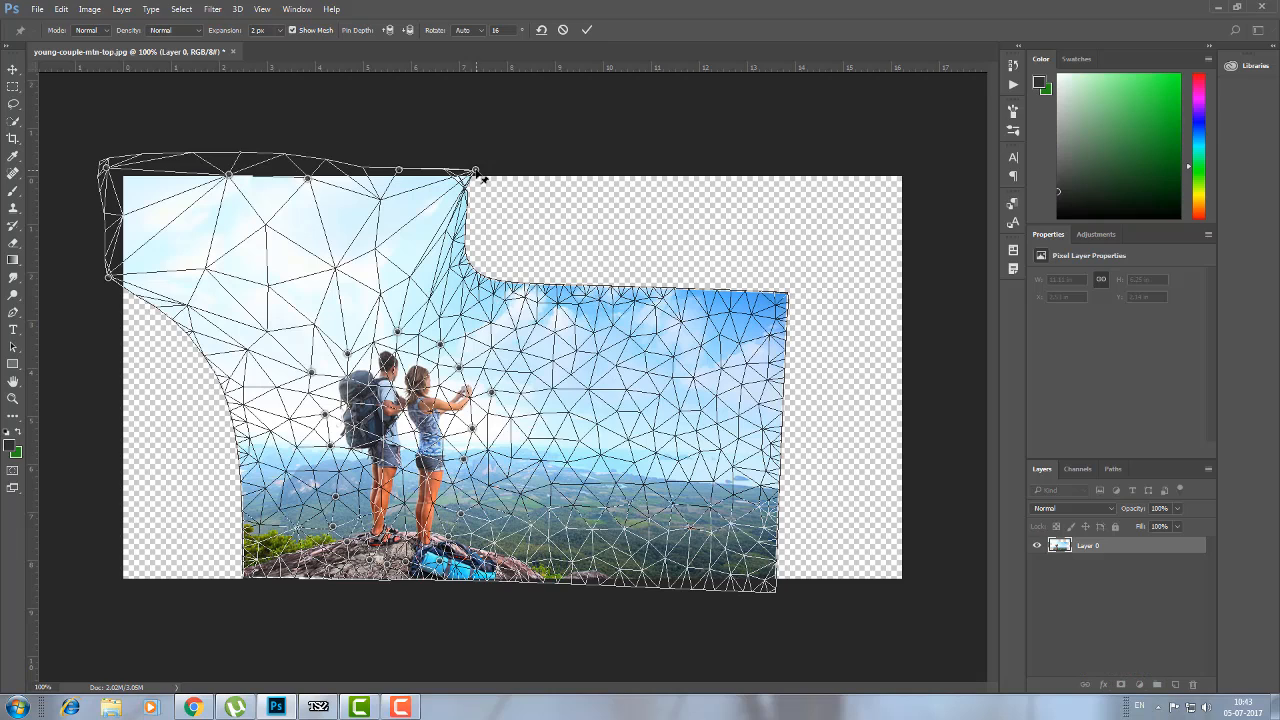
key(Escape)
key(c)
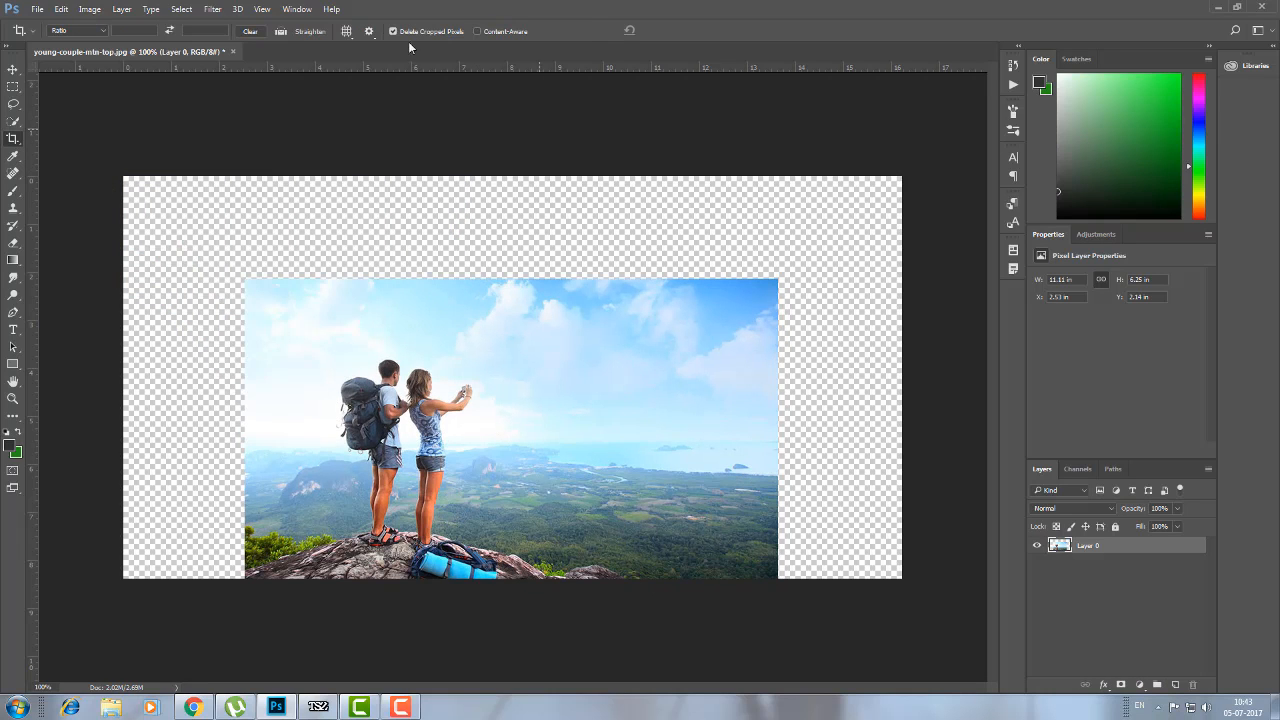
- Start Puppet Warp on the photo layer and place pins above the couple's heads and around the woman's outstretched hands
click(89, 9)
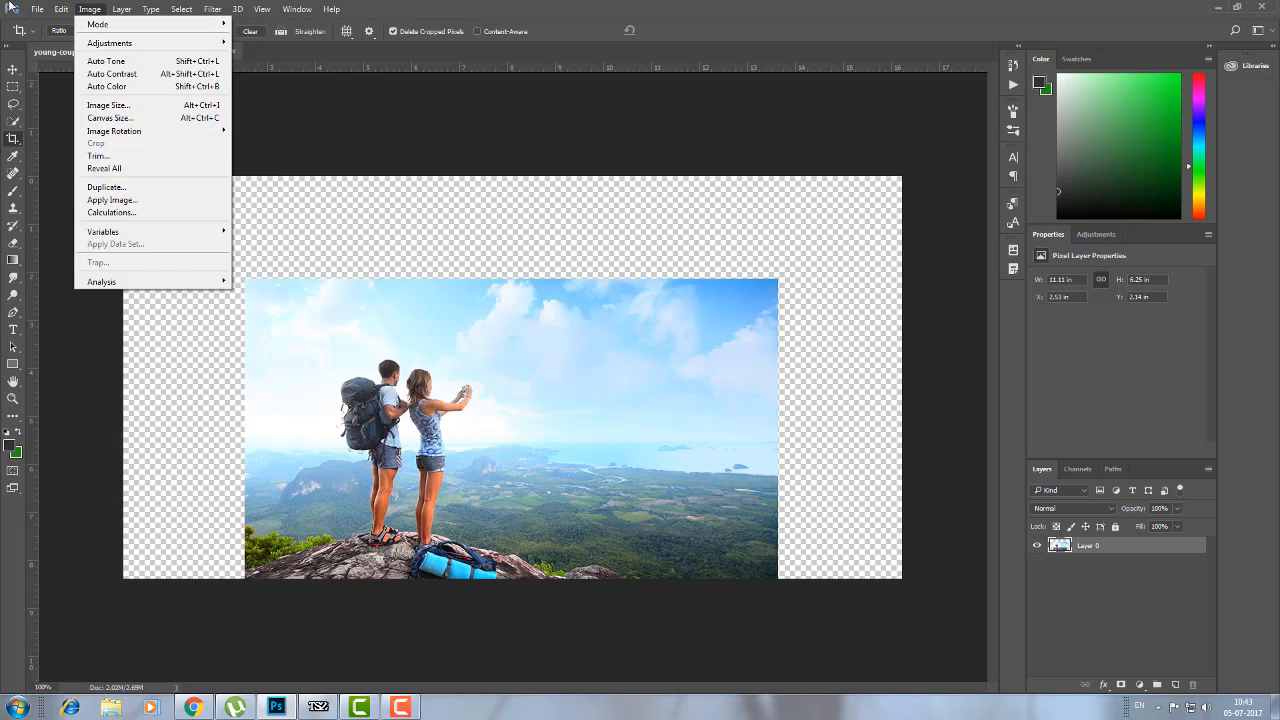
mouse_move(61, 9)
click(86, 257)
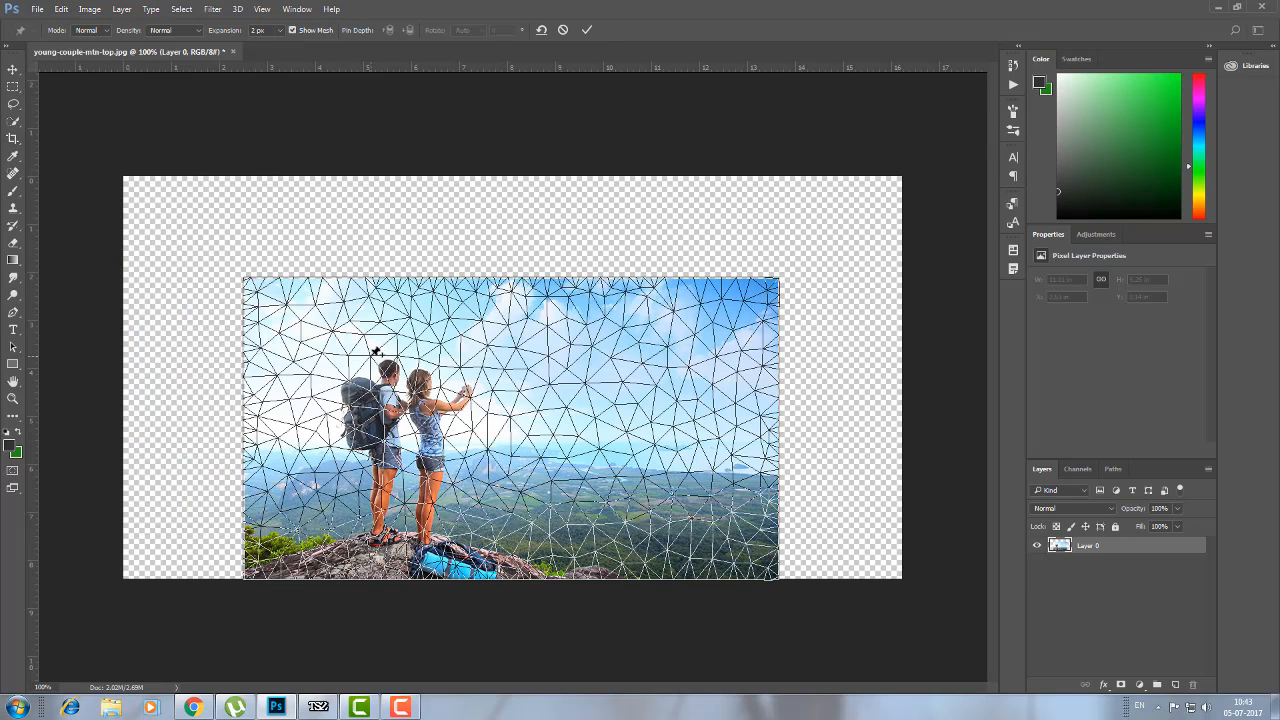
click(374, 353)
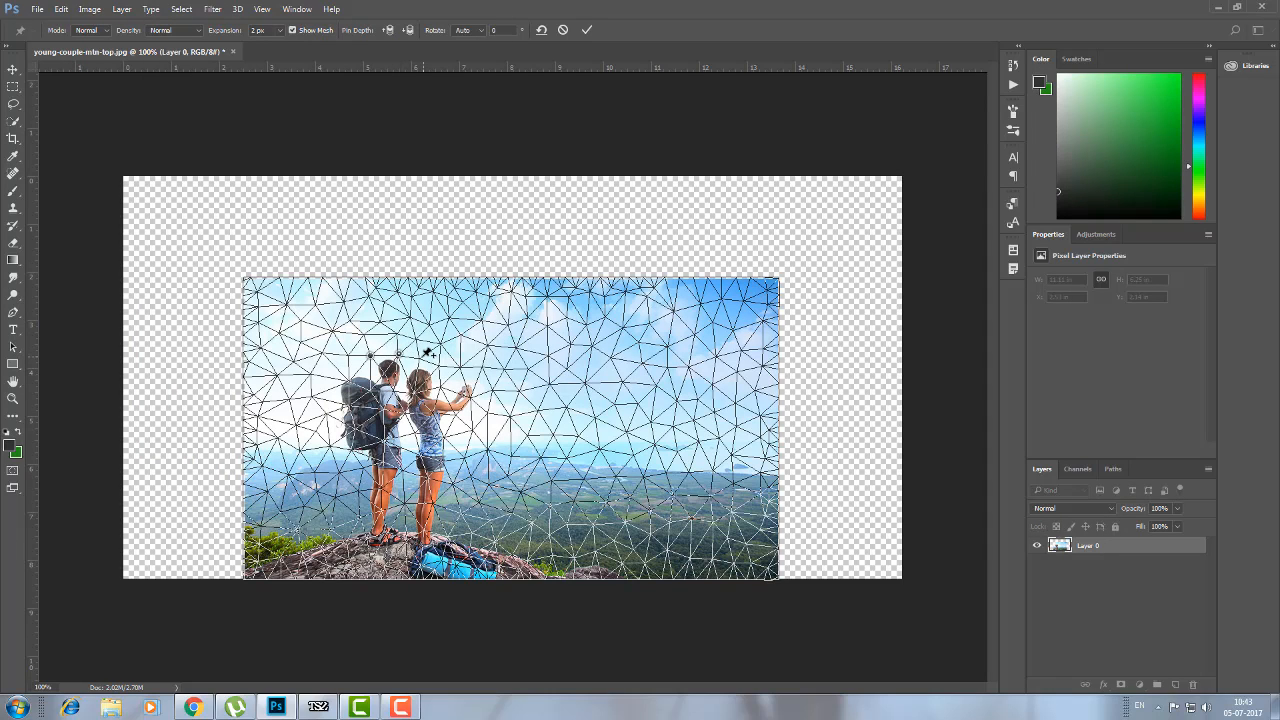
click(420, 358)
click(460, 368)
click(483, 365)
click(484, 391)
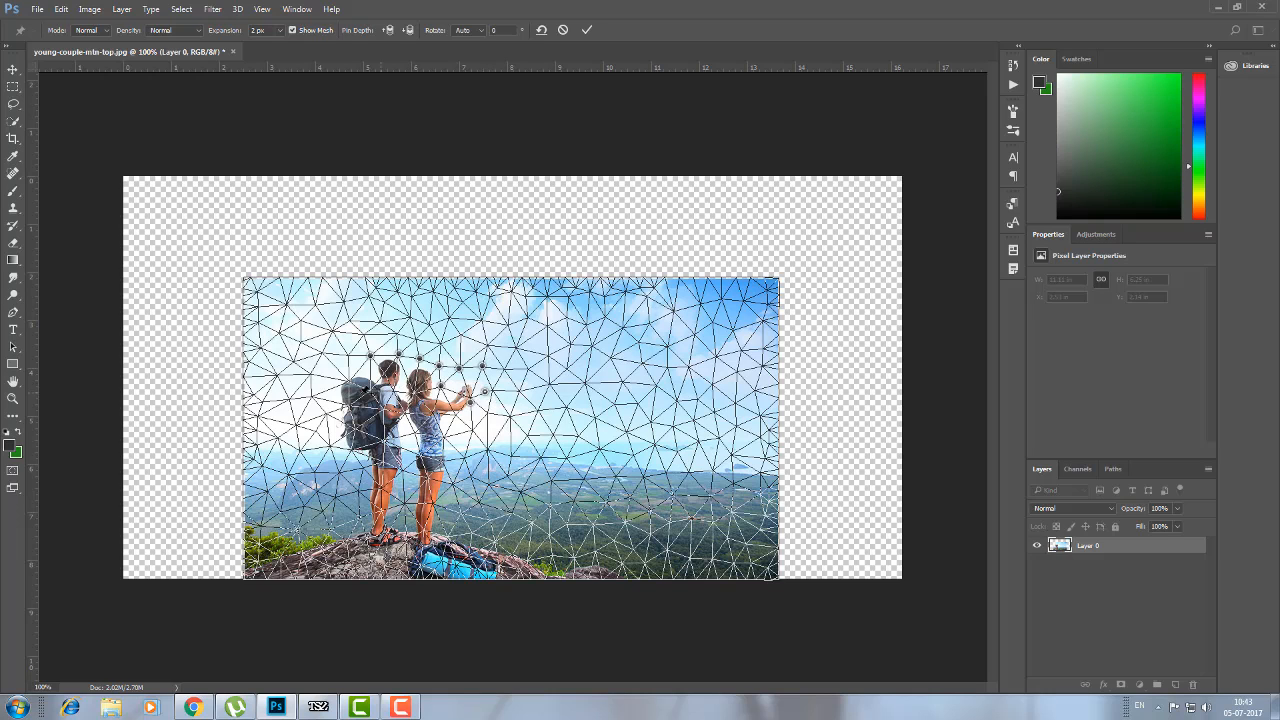
- Add anchor pins behind the backpack and down beside the man's legs to the rock
click(338, 374)
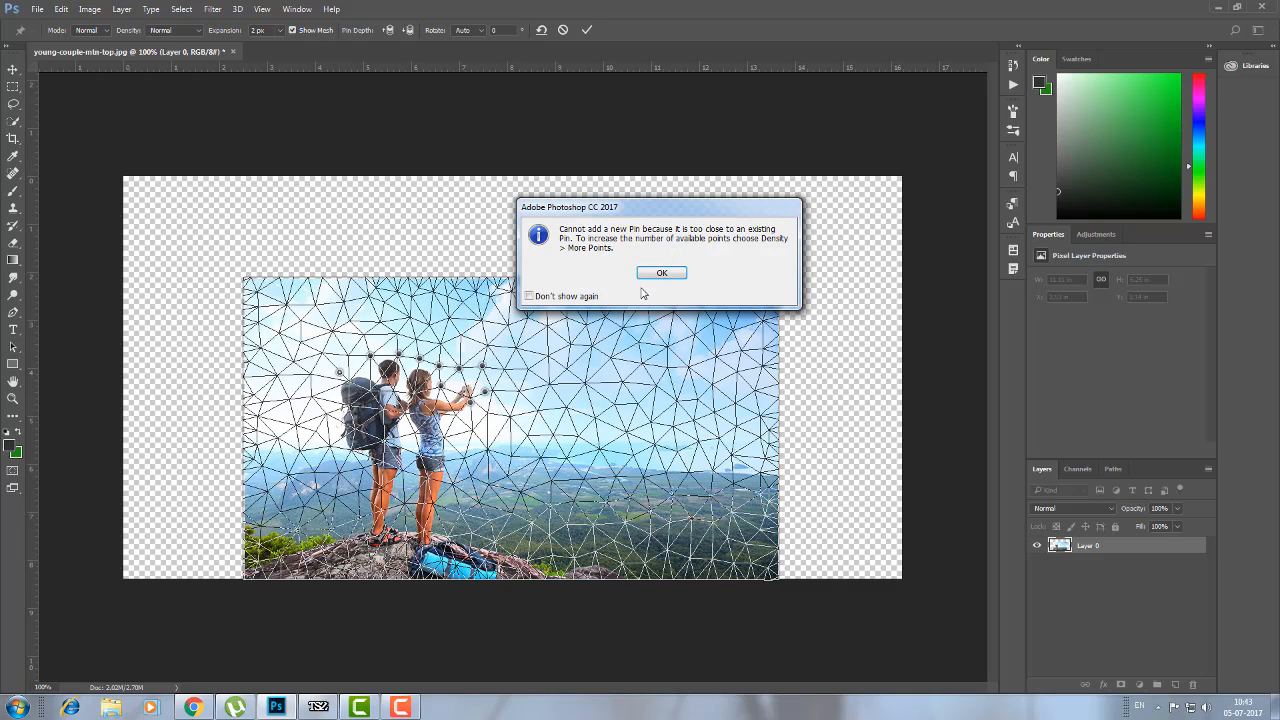
key(Return)
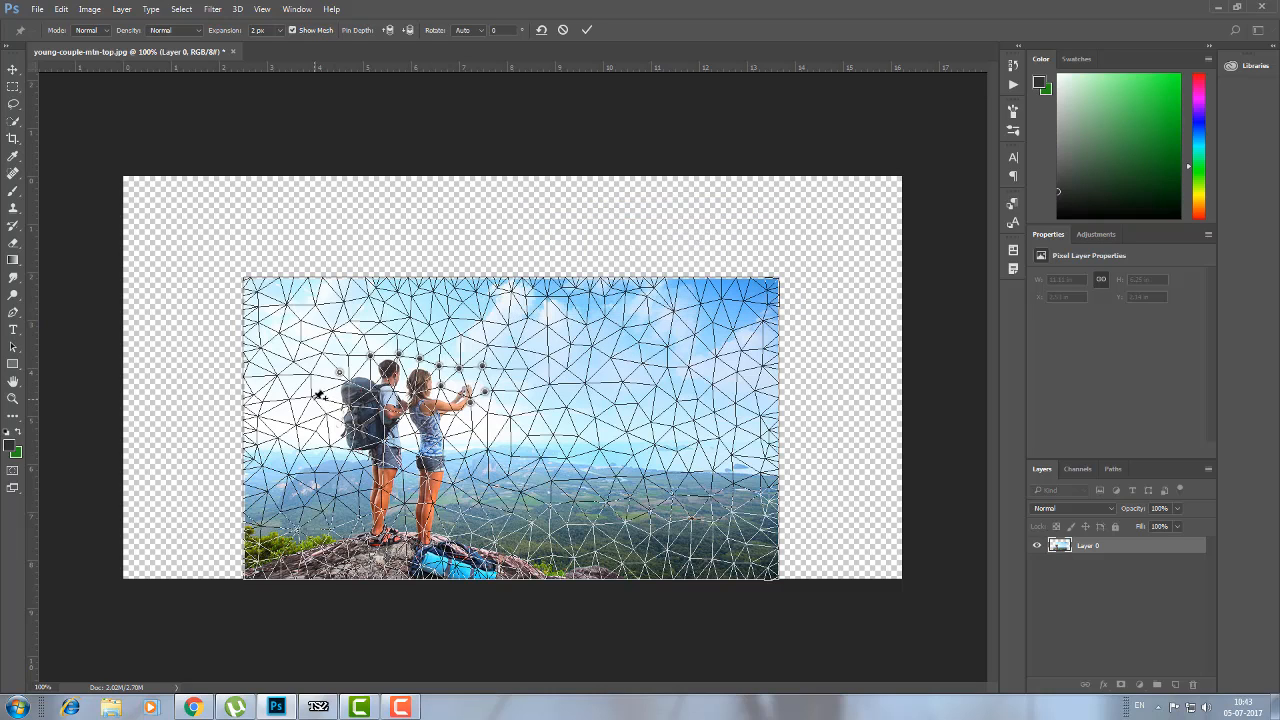
click(327, 412)
click(341, 471)
click(358, 491)
click(359, 516)
click(370, 545)
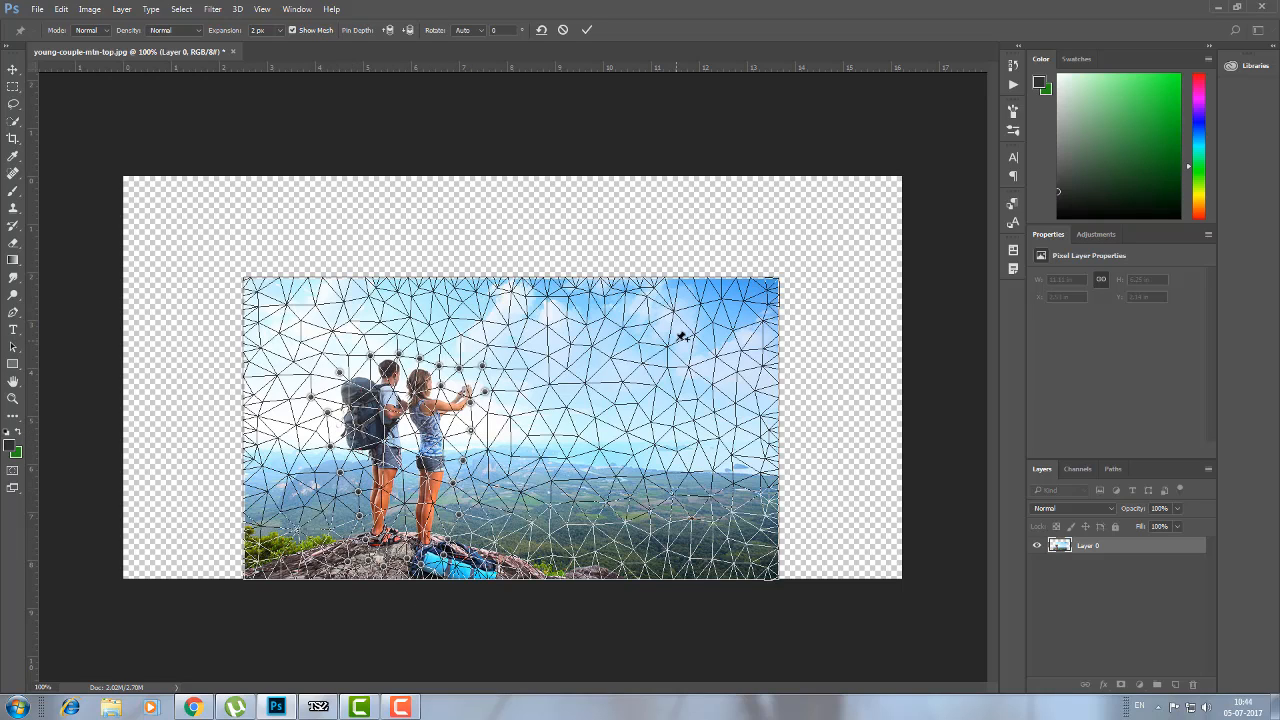
- Place a row of warp pins across the sky just below the photo's top edge, from the left corner to the right
click(256, 292)
click(291, 303)
click(316, 302)
click(368, 298)
click(407, 316)
click(430, 320)
click(461, 319)
click(507, 319)
click(535, 311)
click(556, 307)
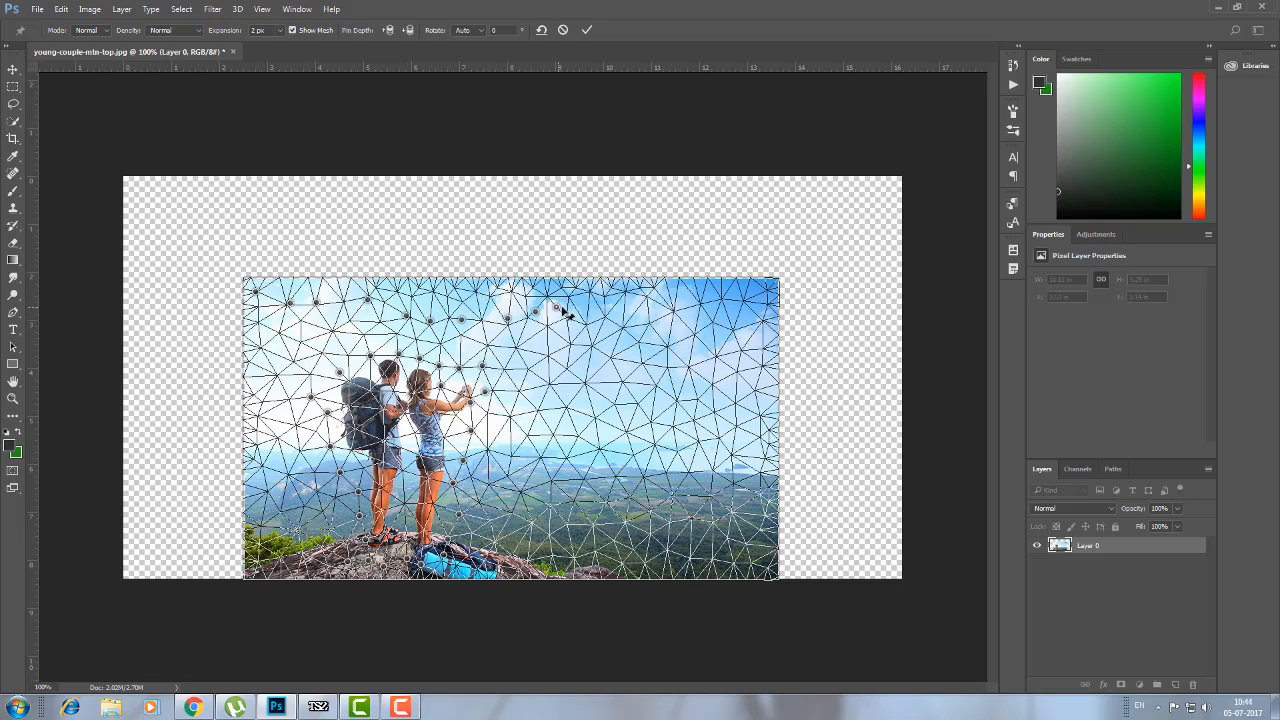
click(595, 321)
click(629, 315)
click(691, 311)
click(734, 311)
click(776, 310)
- Place a column of warp pins down the photo's left edge to the bottom corner
click(258, 346)
click(264, 392)
click(254, 432)
click(264, 477)
click(263, 507)
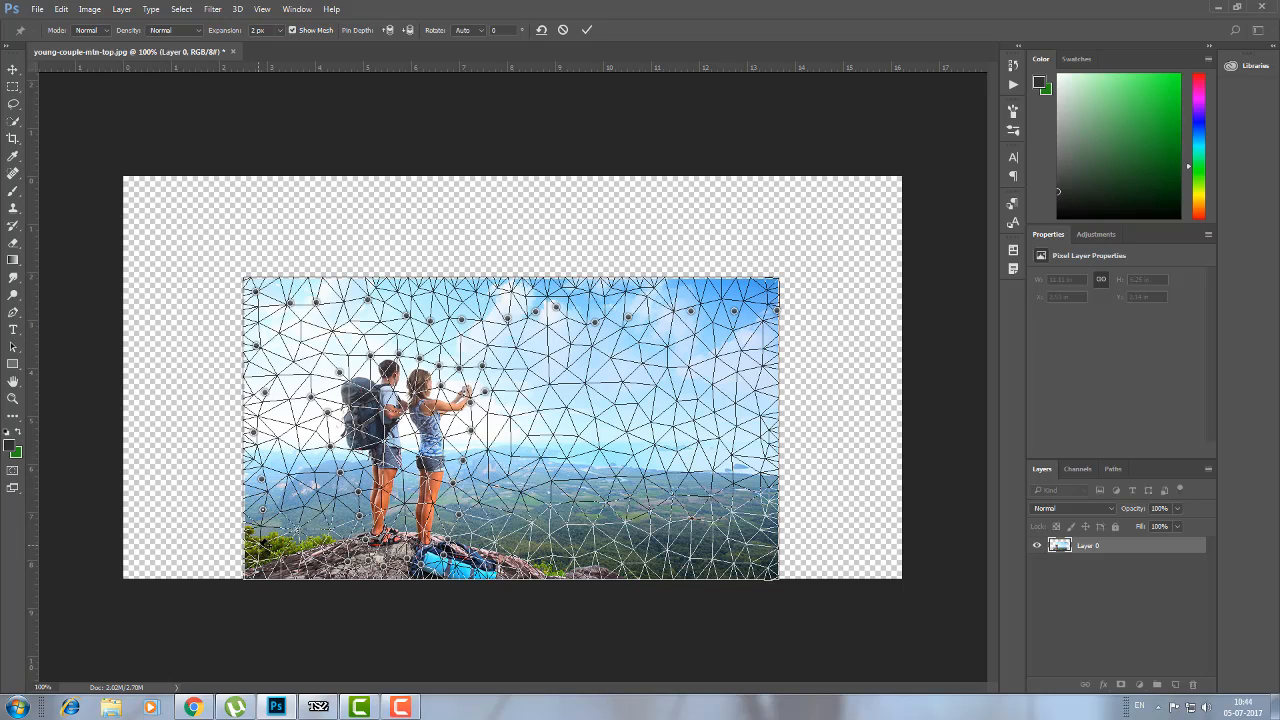
click(260, 546)
click(258, 563)
- Pull the pins along the left half of the sky upward to stretch it into the empty canvas above
drag(247, 283, 186, 222)
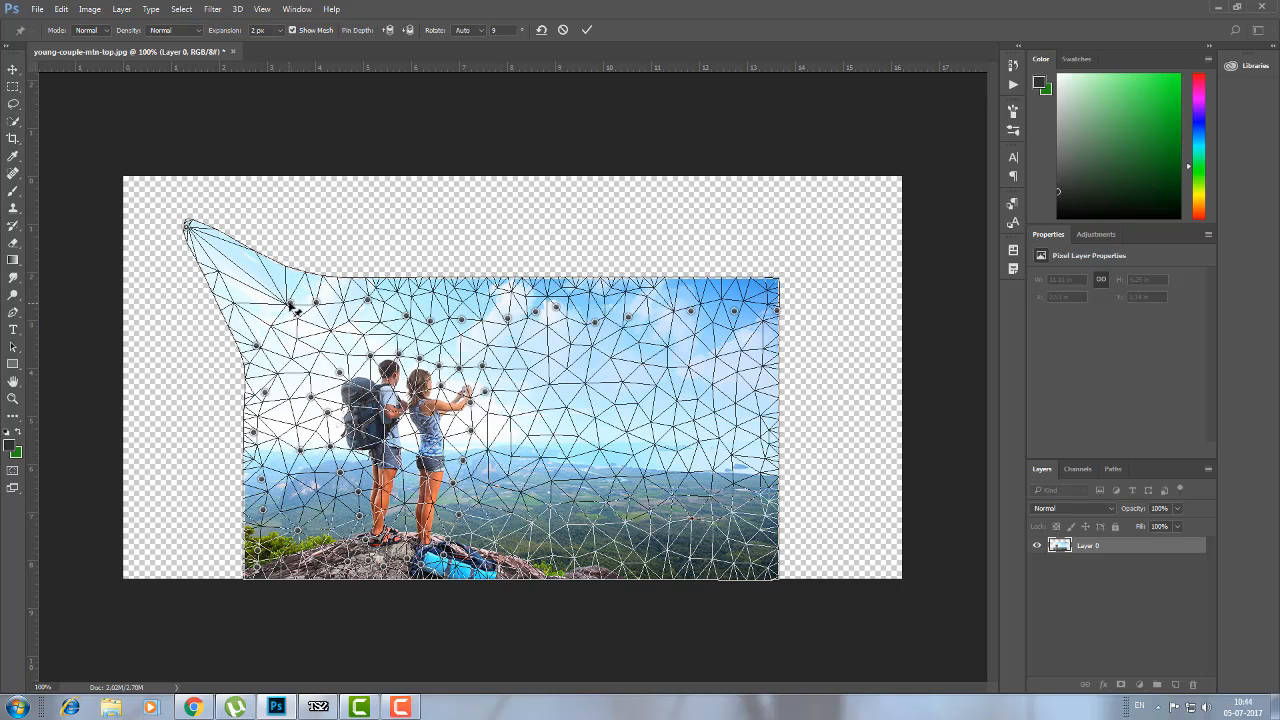
drag(291, 306, 284, 216)
drag(316, 303, 356, 201)
drag(374, 302, 419, 216)
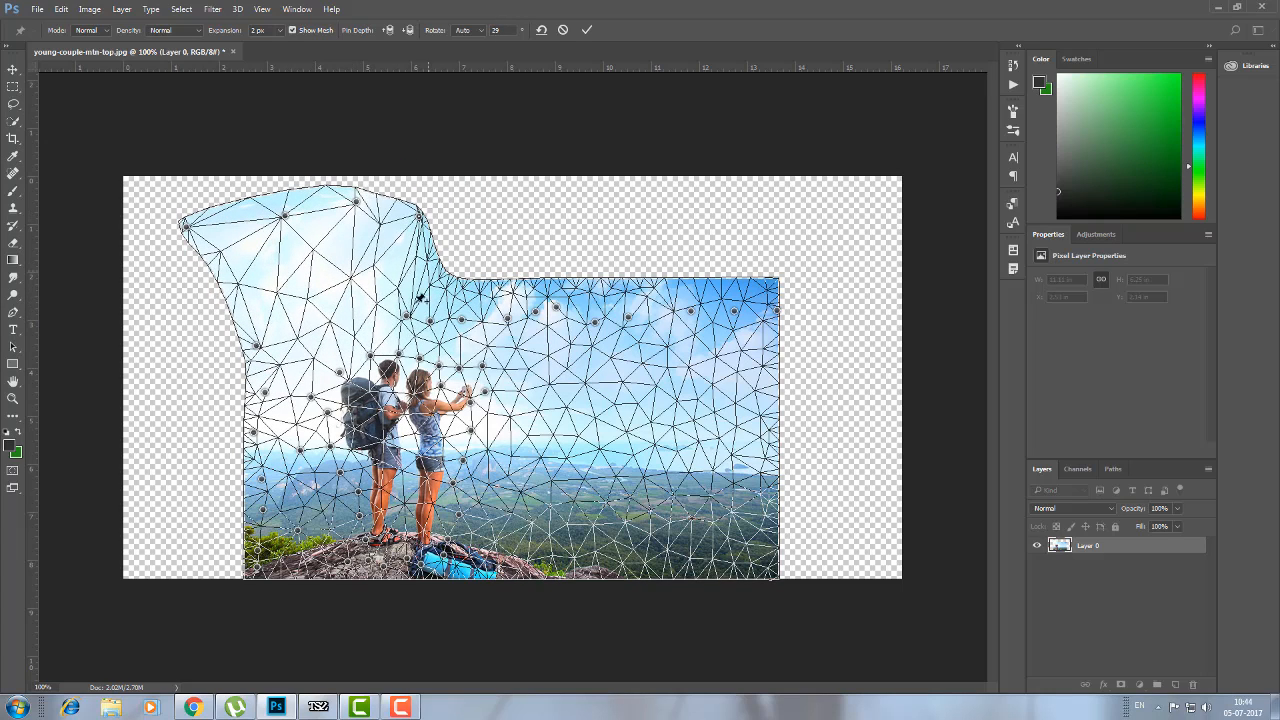
drag(406, 316, 486, 208)
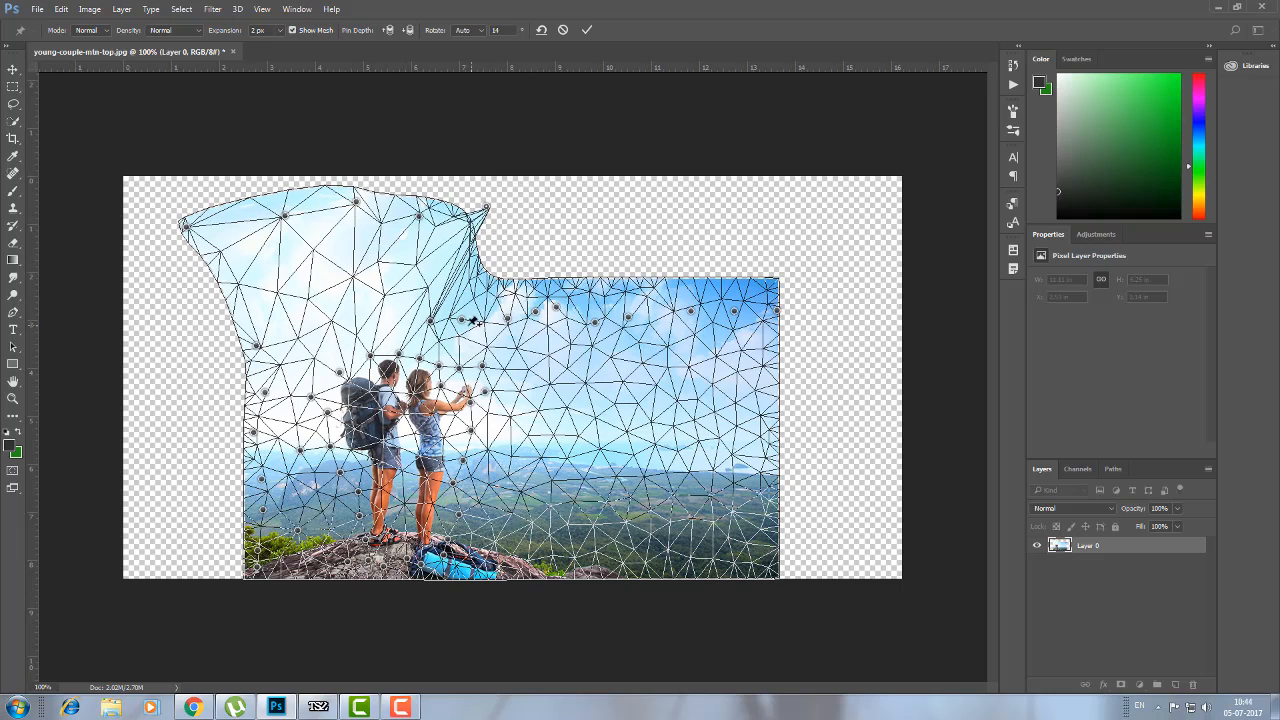
drag(473, 320, 580, 205)
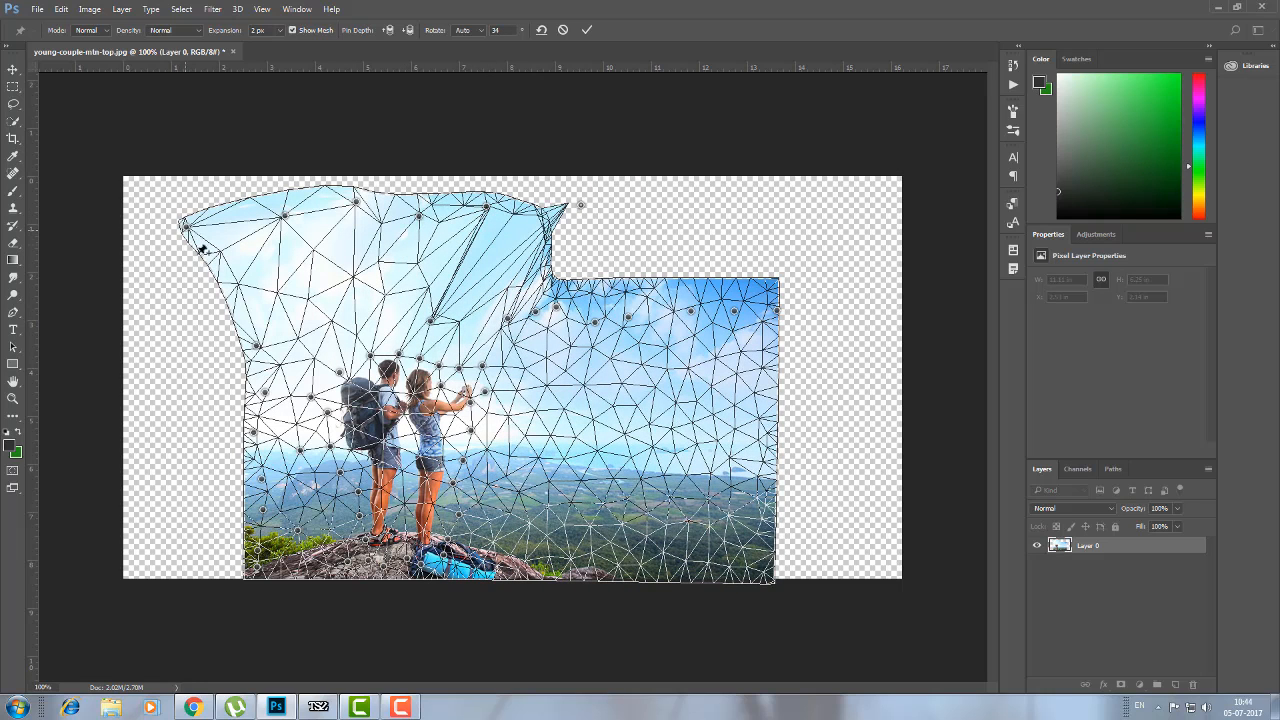
- Pull the left-edge pins outward to the canvas's left border and the lower-left corner past the canvas corner
drag(243, 285, 136, 273)
drag(258, 346, 122, 363)
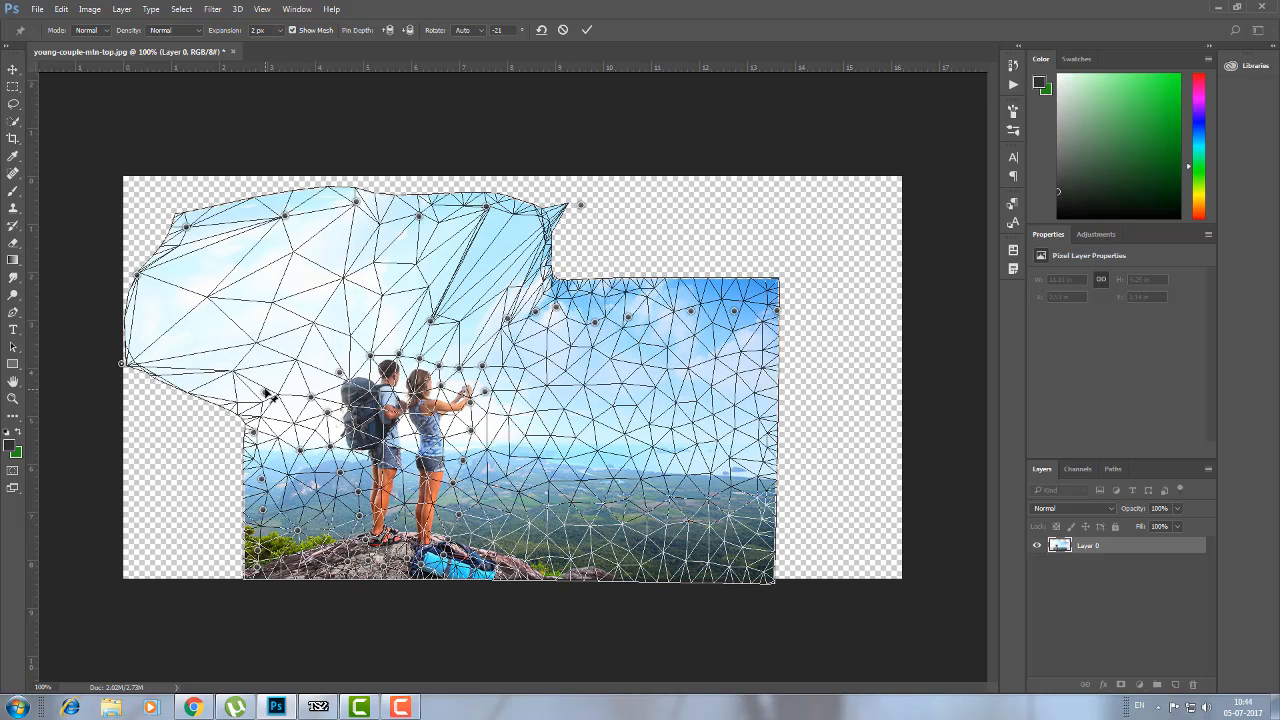
drag(266, 394, 148, 413)
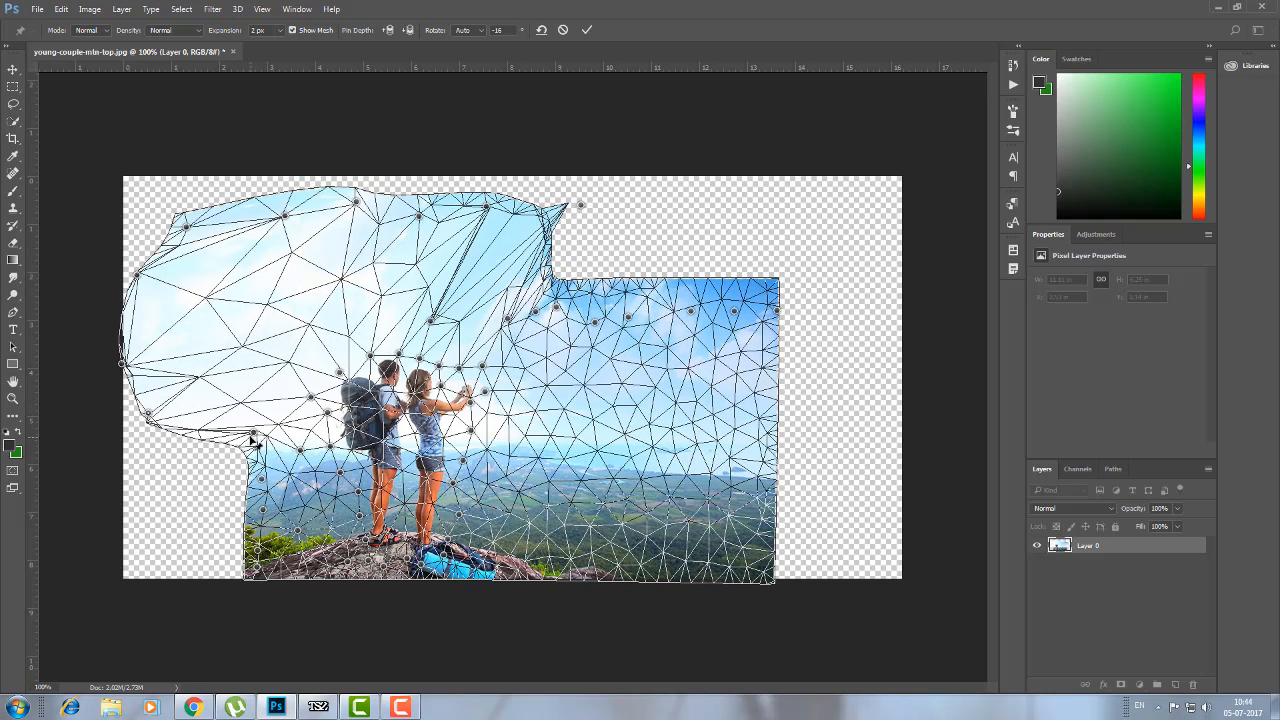
drag(252, 434, 124, 454)
drag(262, 480, 106, 505)
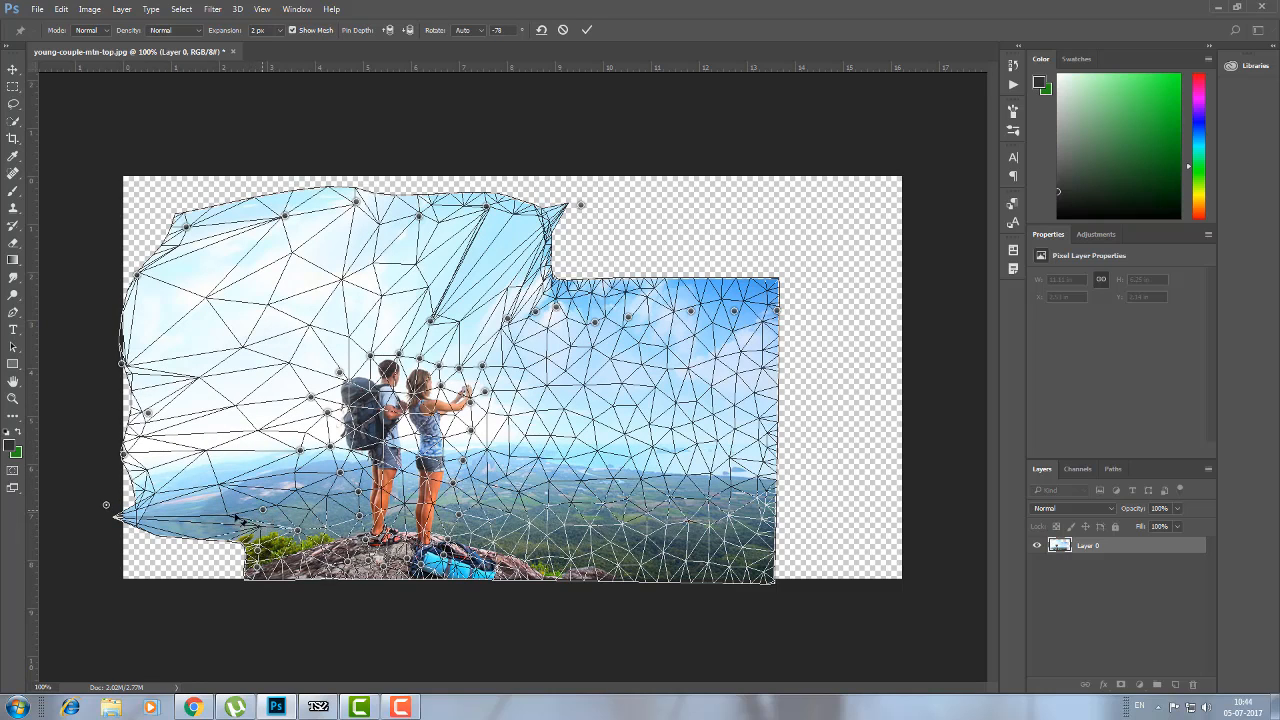
drag(237, 519, 102, 625)
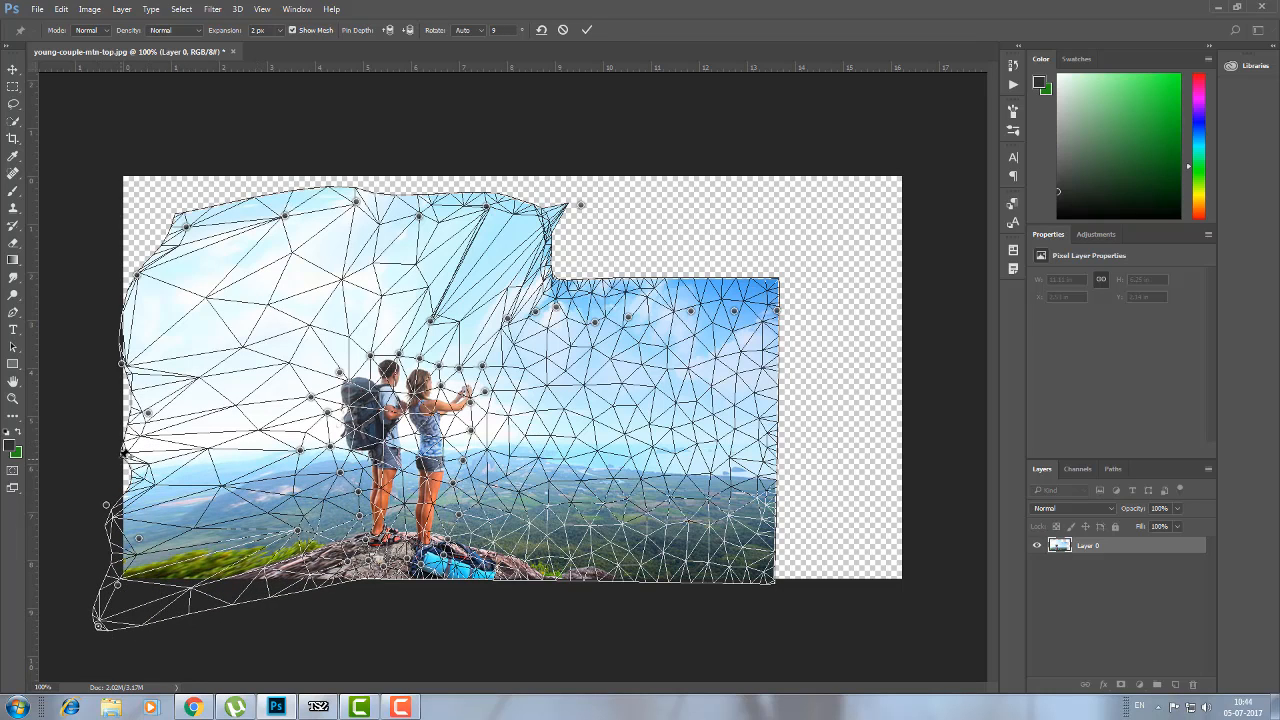
- Pull the warp pins along the photo's left edge past the canvas's left border and the upper-left pin beyond the canvas corner
drag(124, 427, 73, 426)
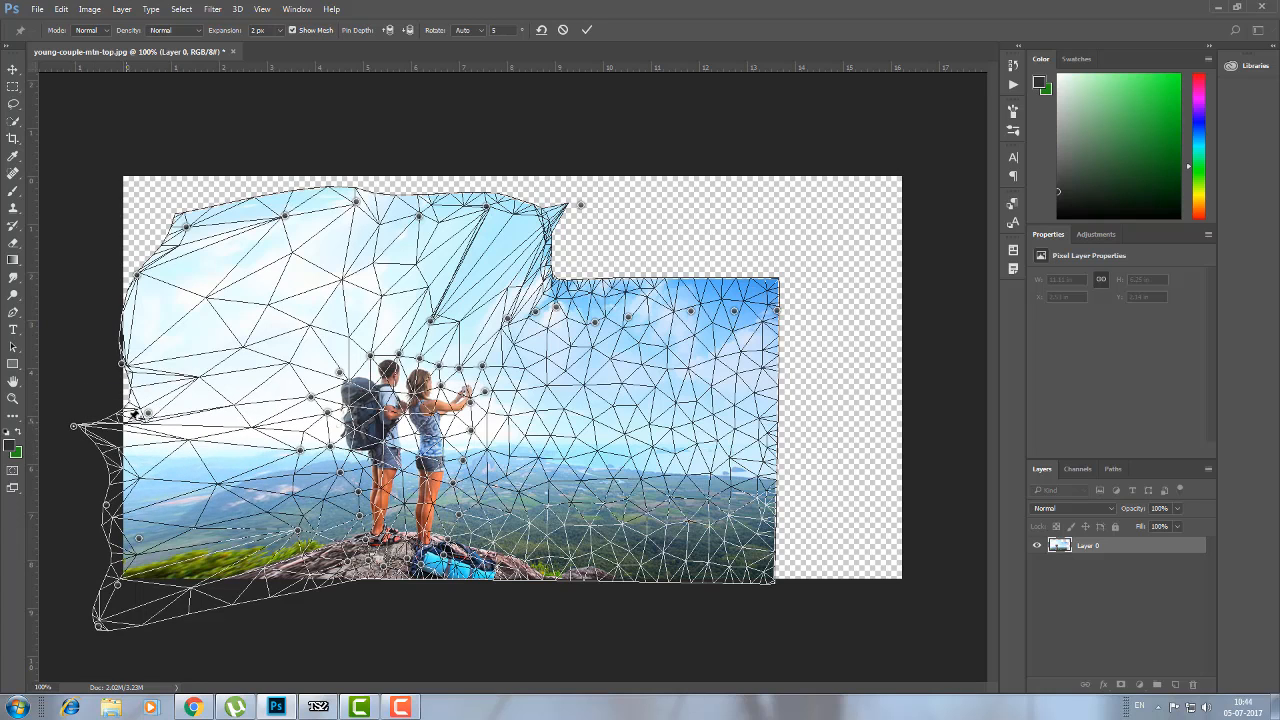
drag(122, 362, 84, 357)
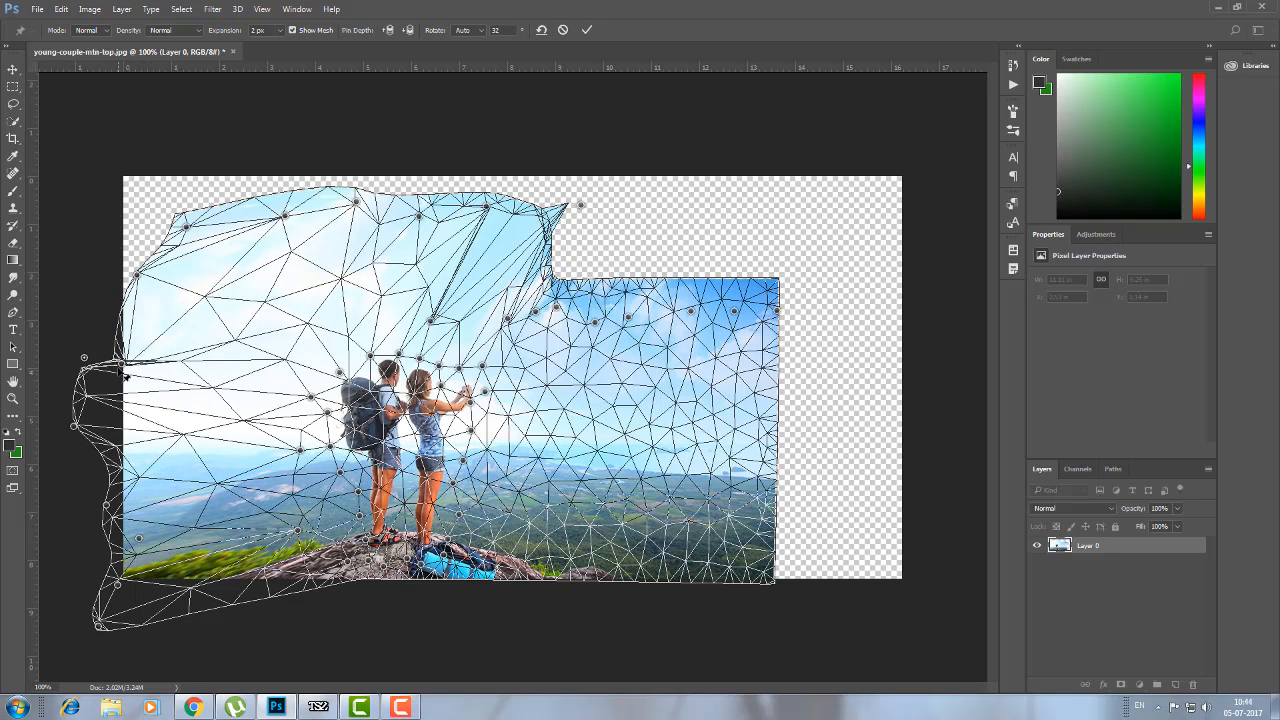
drag(124, 306, 69, 297)
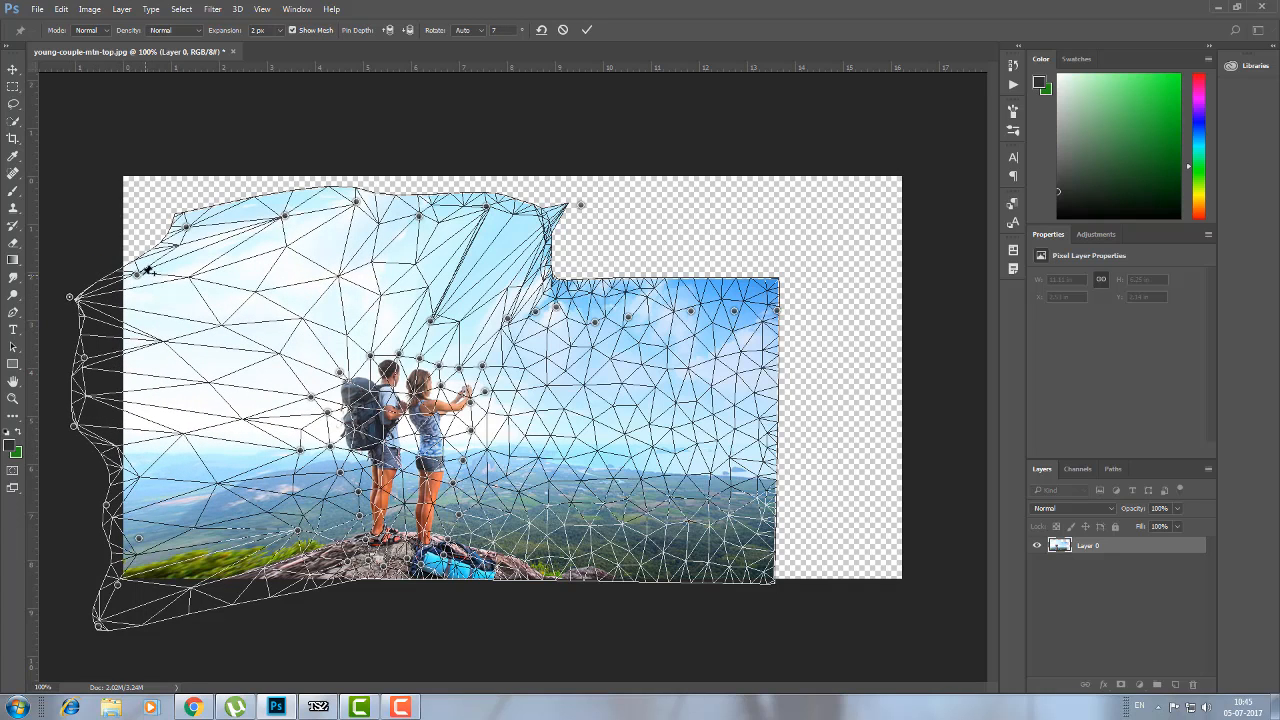
click(133, 266)
click(678, 272)
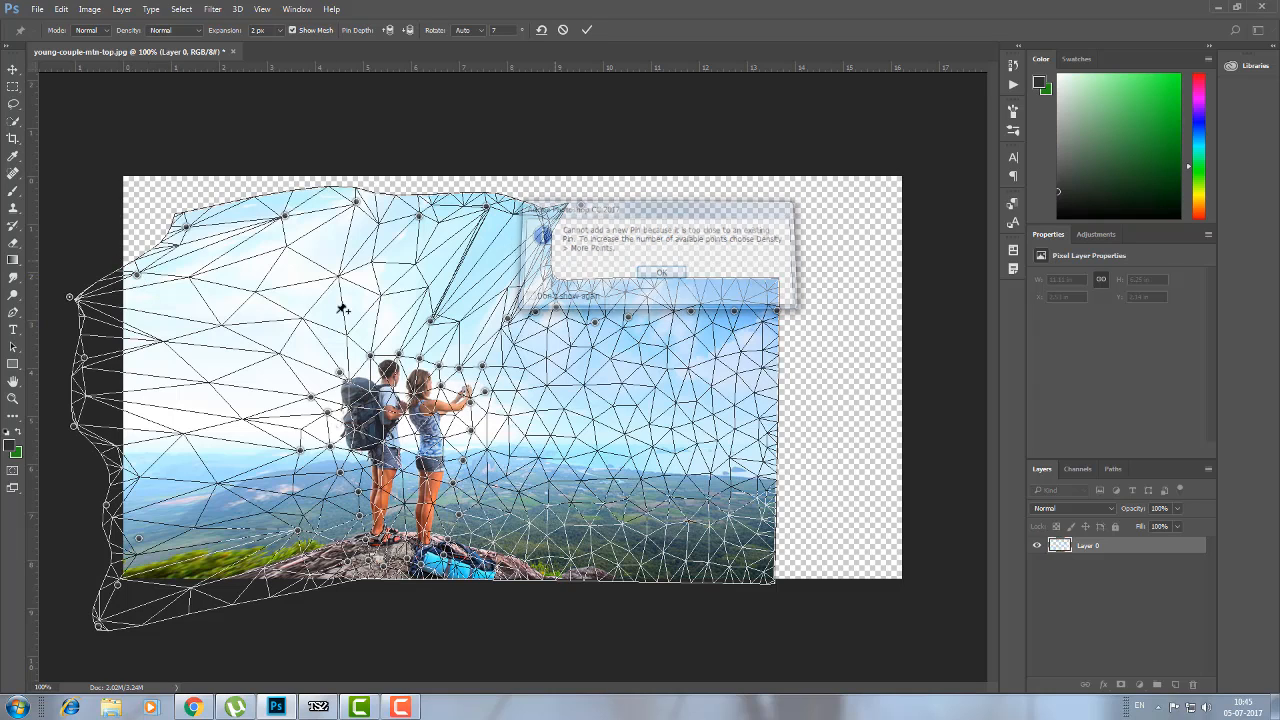
drag(138, 275, 95, 229)
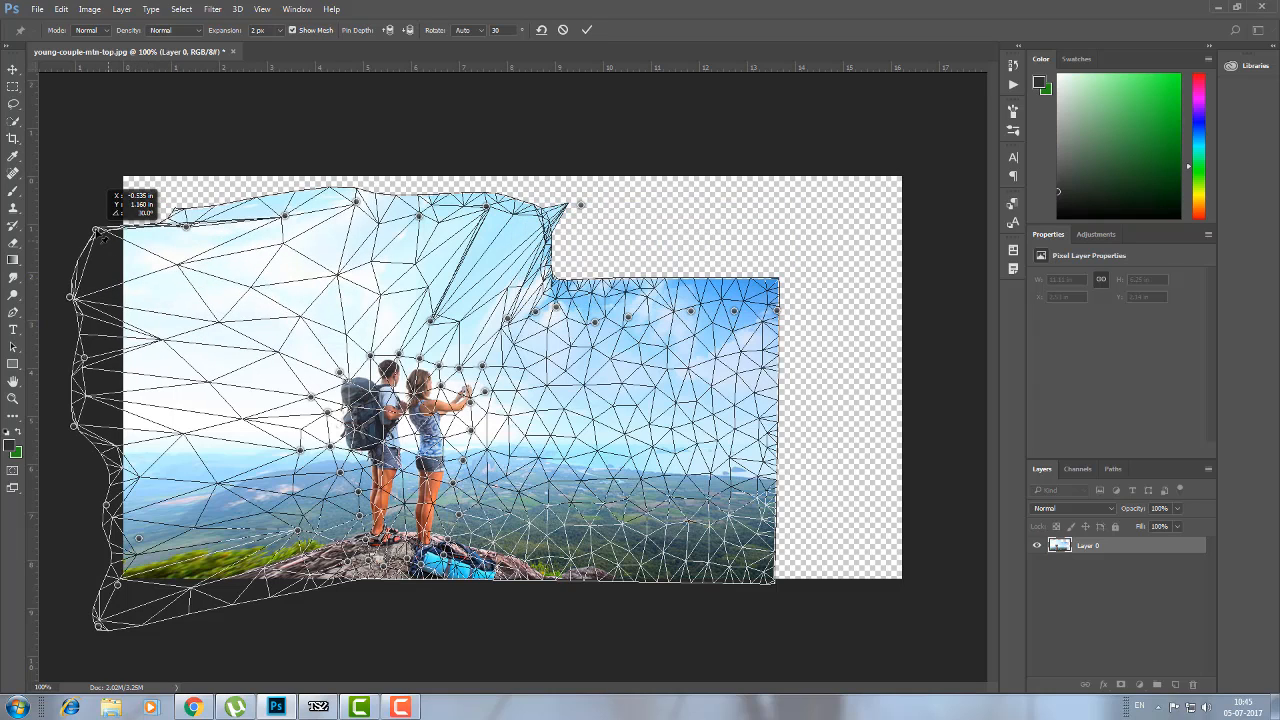
drag(186, 227, 90, 127)
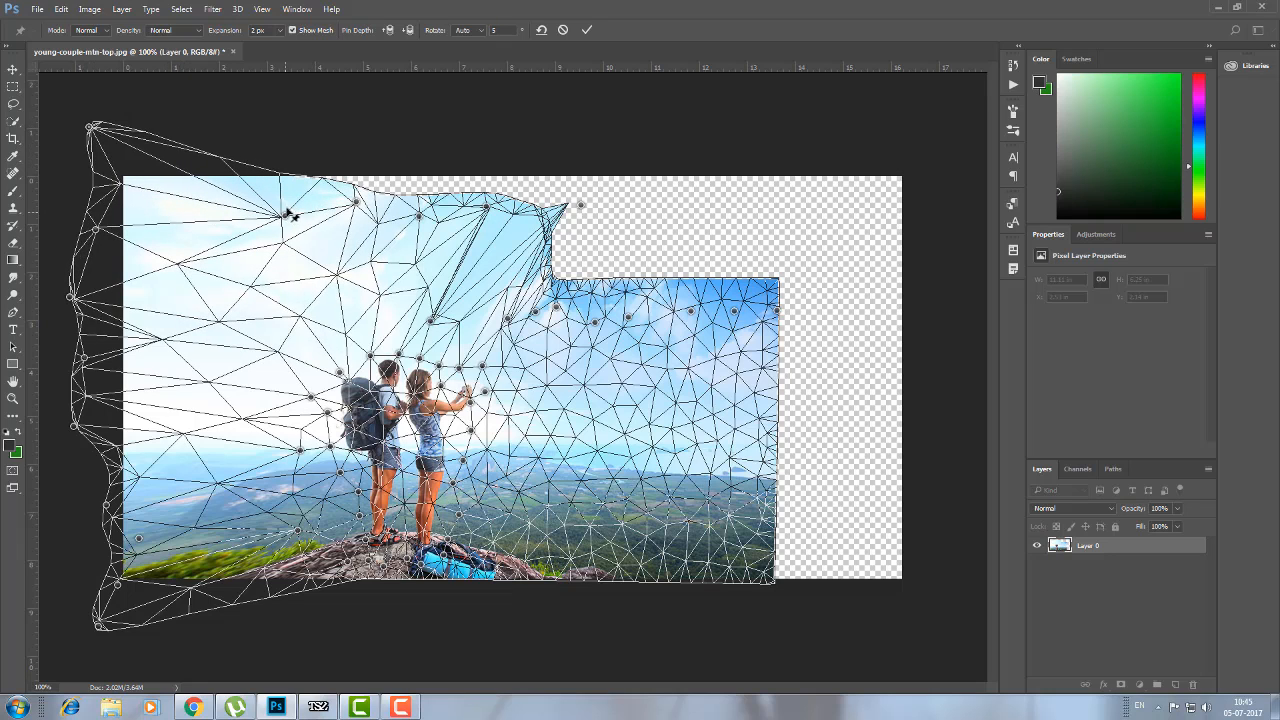
- Raise the sky pins across the left and middle of the photo above the canvas's top edge
drag(286, 214, 307, 142)
drag(356, 202, 357, 200)
drag(398, 150, 393, 141)
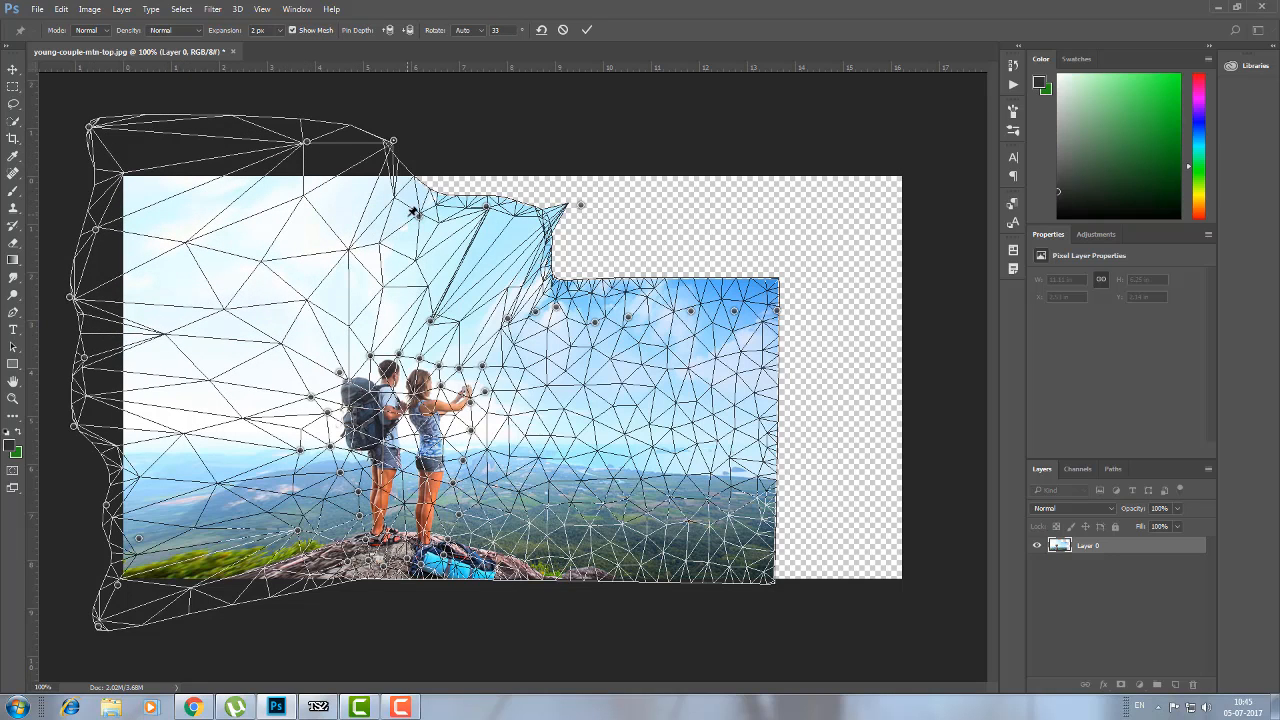
drag(418, 216, 452, 157)
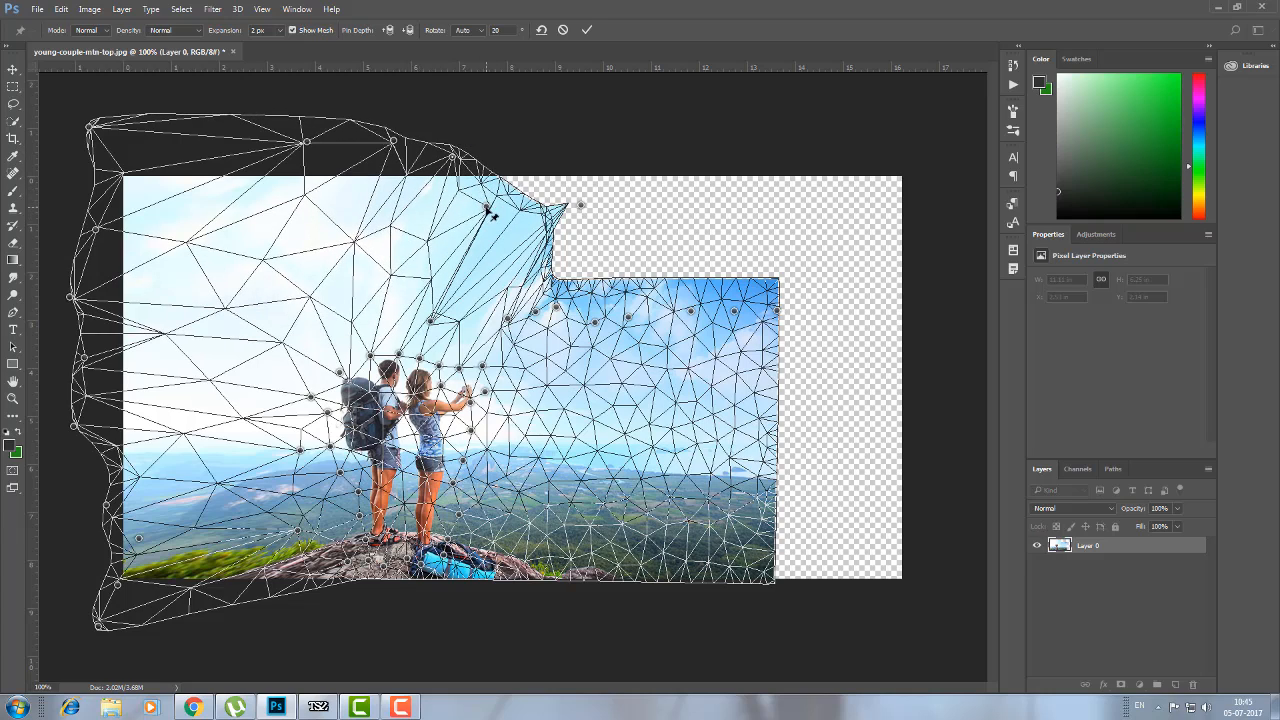
drag(487, 207, 532, 148)
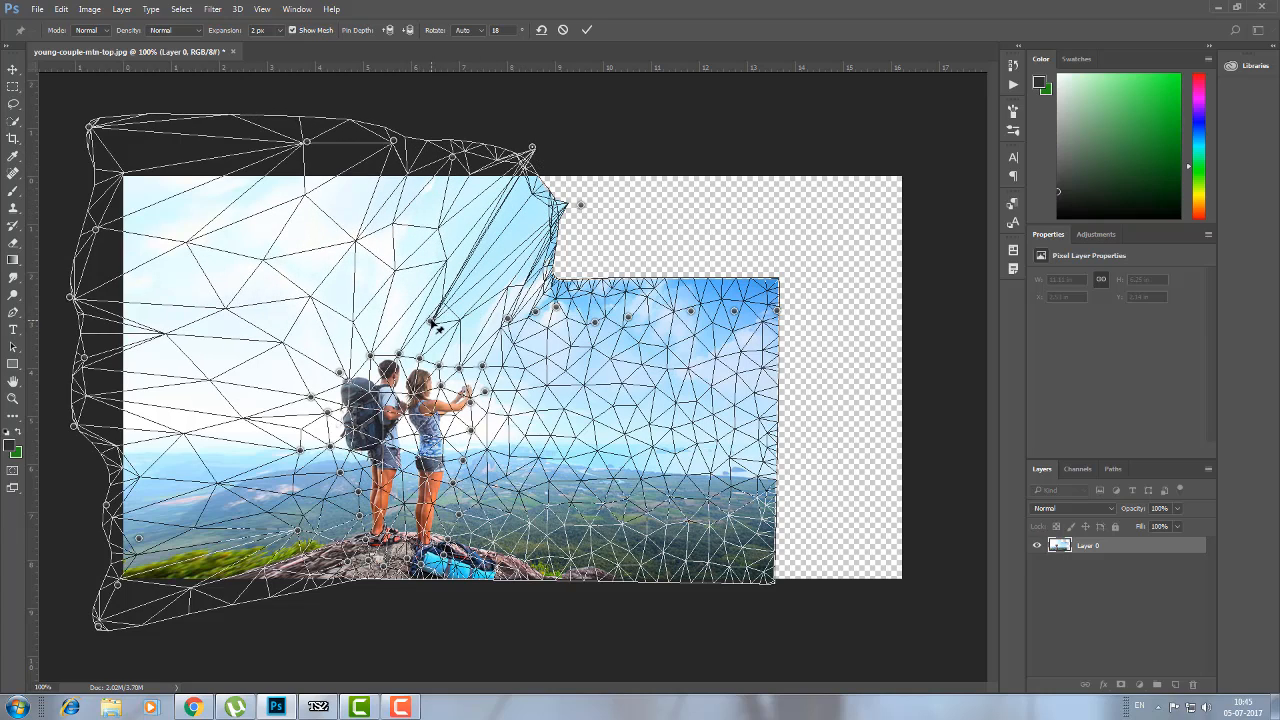
drag(433, 322, 590, 158)
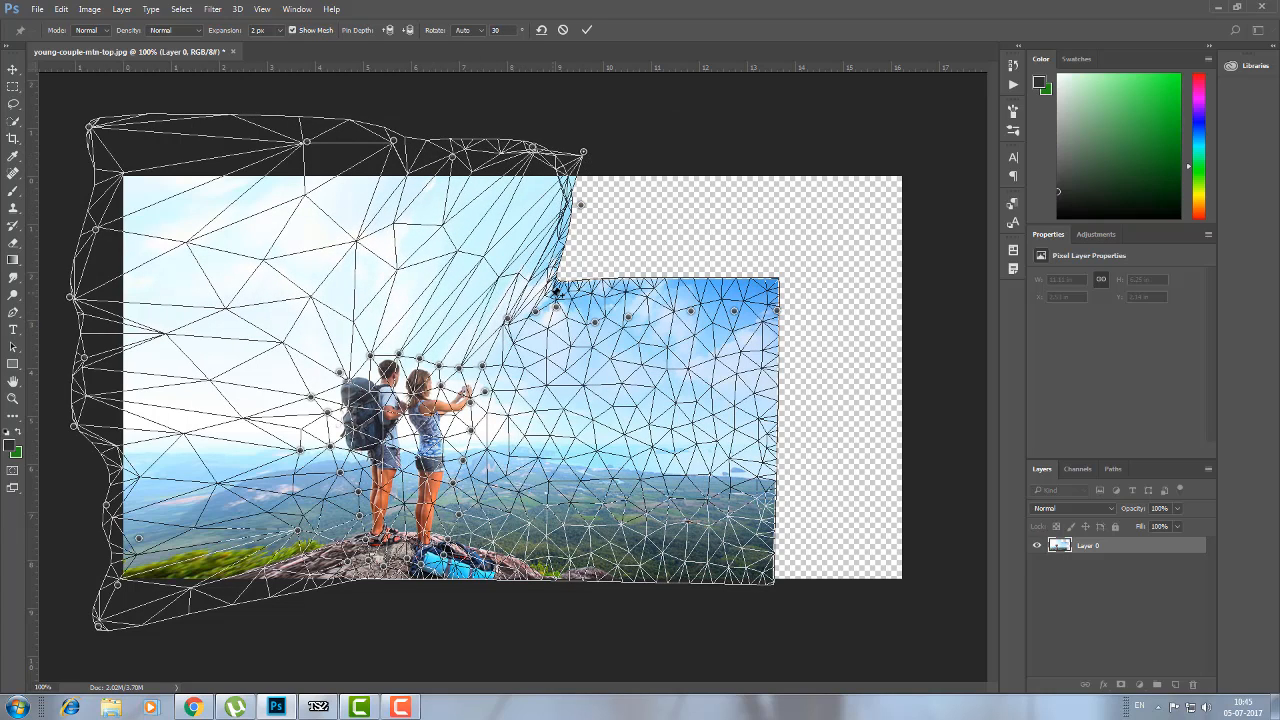
- Stretch the sky pins to the right of the couple up and outward to fill the canvas's upper-right area and corner
drag(510, 322, 673, 141)
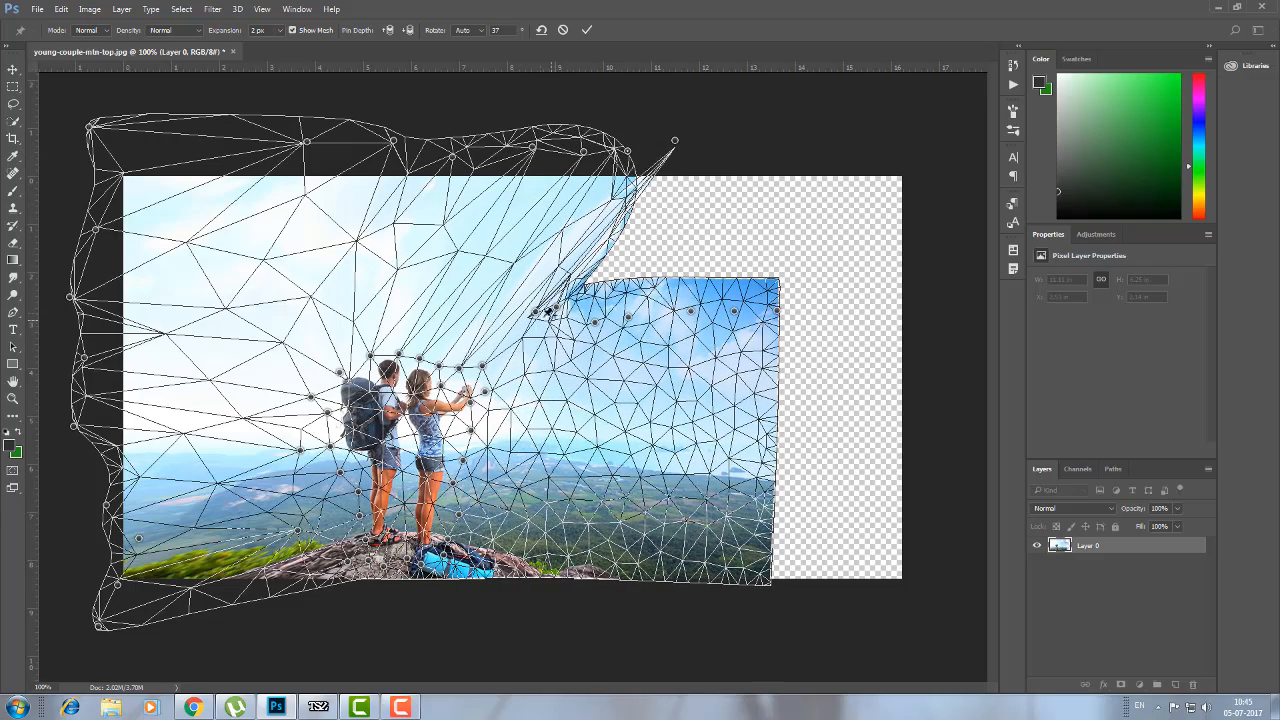
drag(537, 313, 699, 208)
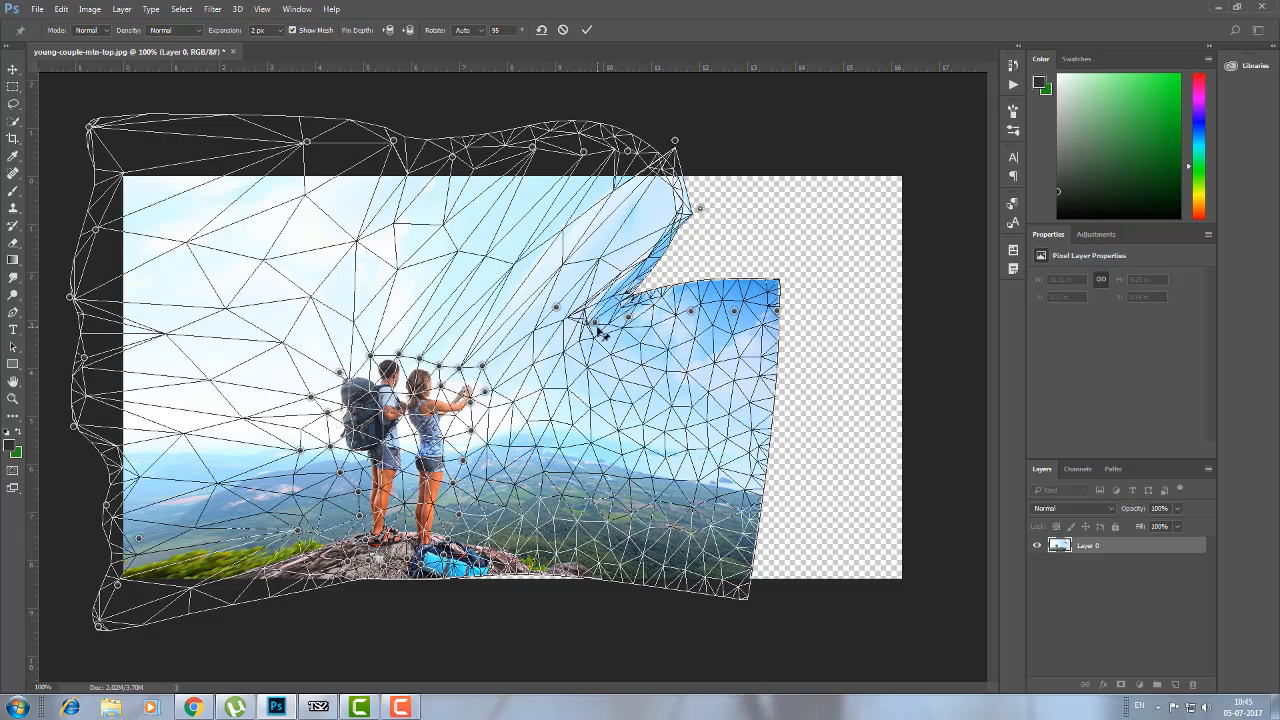
drag(593, 313, 773, 203)
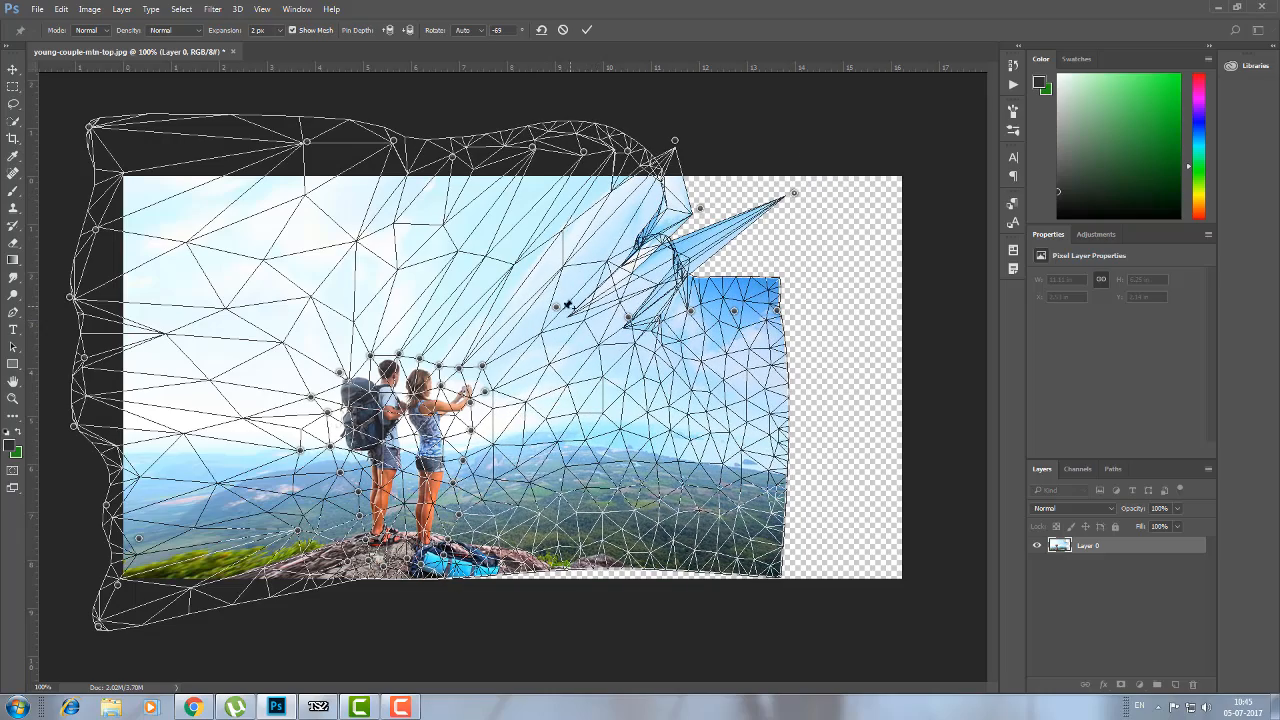
drag(558, 308, 783, 155)
drag(634, 321, 917, 176)
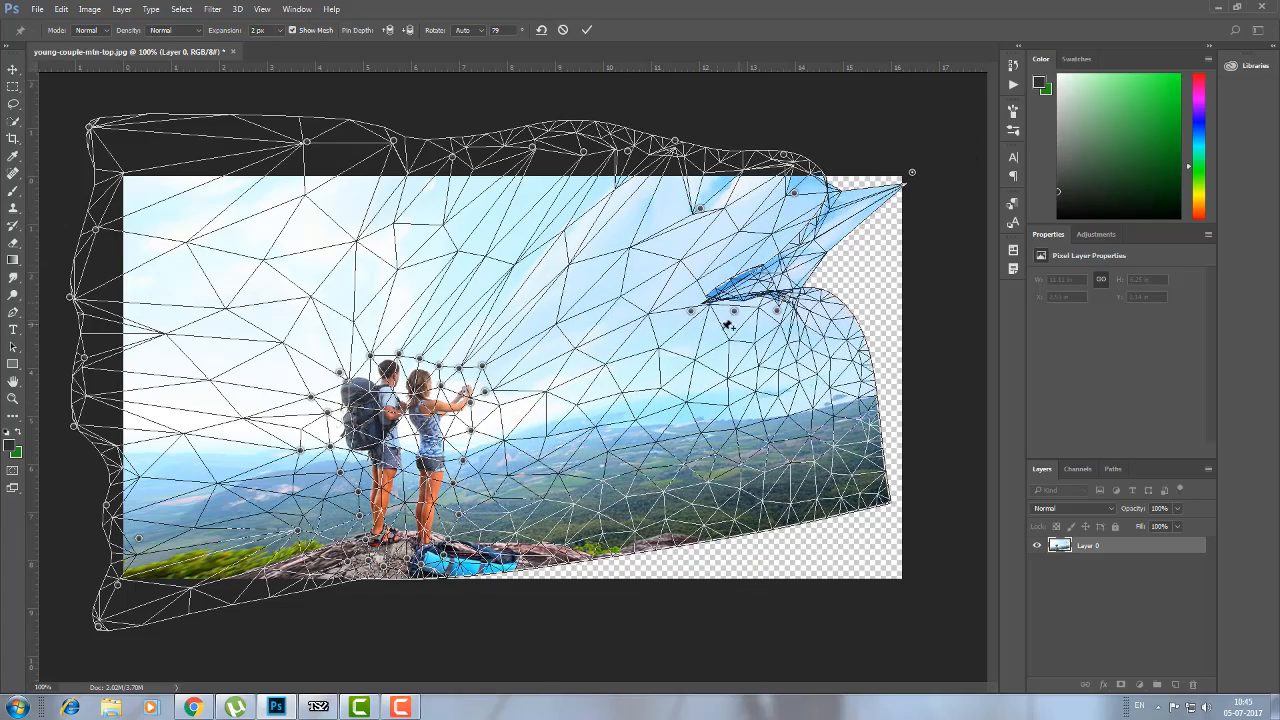
- Pull the remaining right-hand sky pins and a new pin on the photo's right edge out to and past the canvas's right border
drag(692, 313, 900, 297)
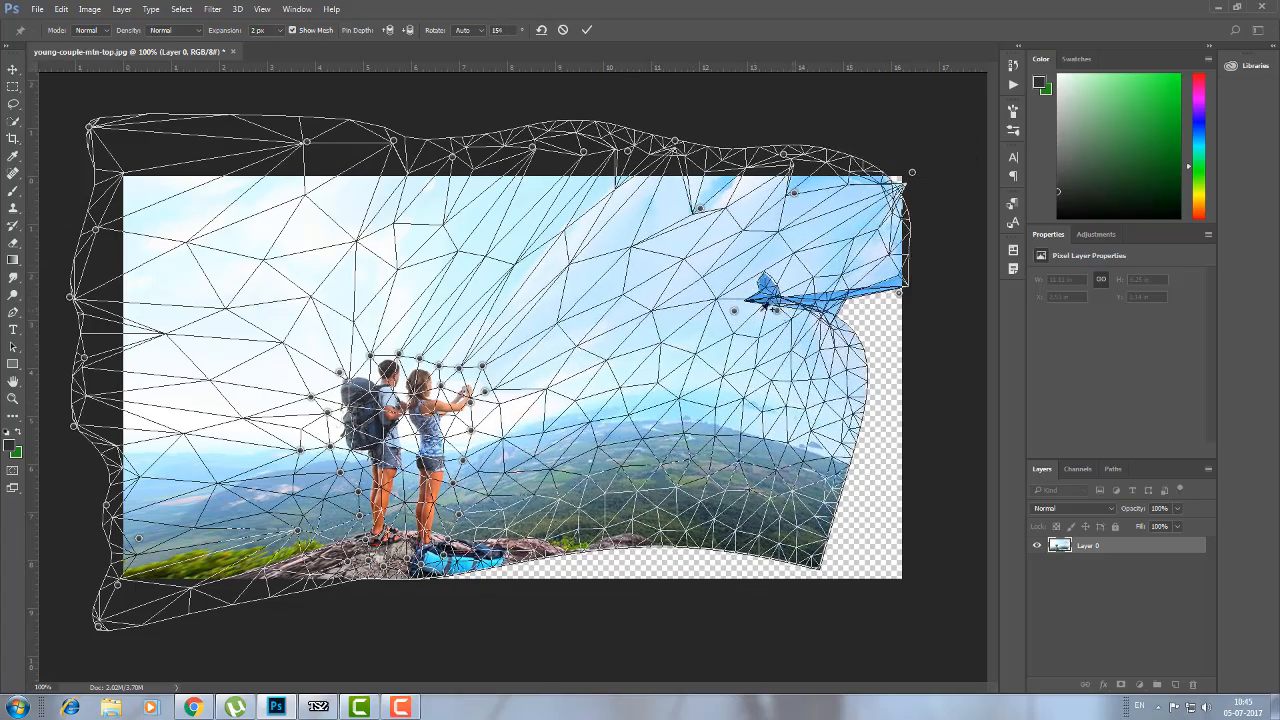
drag(734, 311, 870, 334)
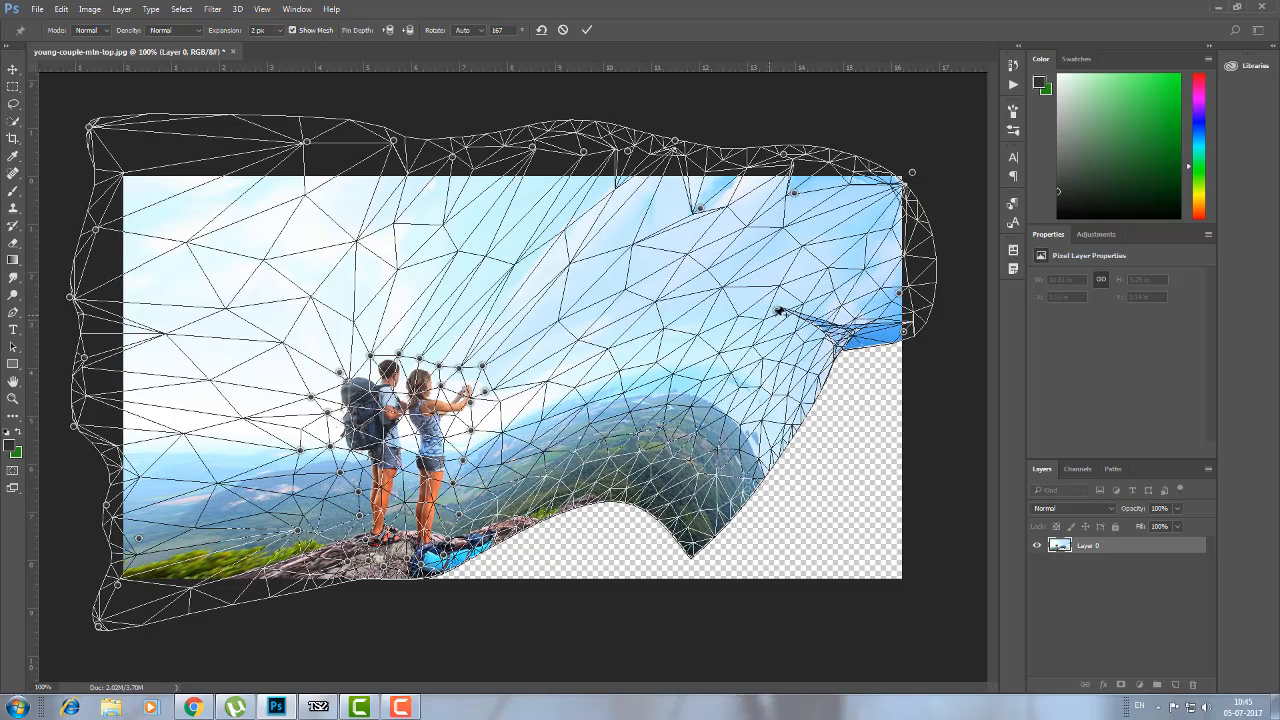
drag(777, 312, 941, 452)
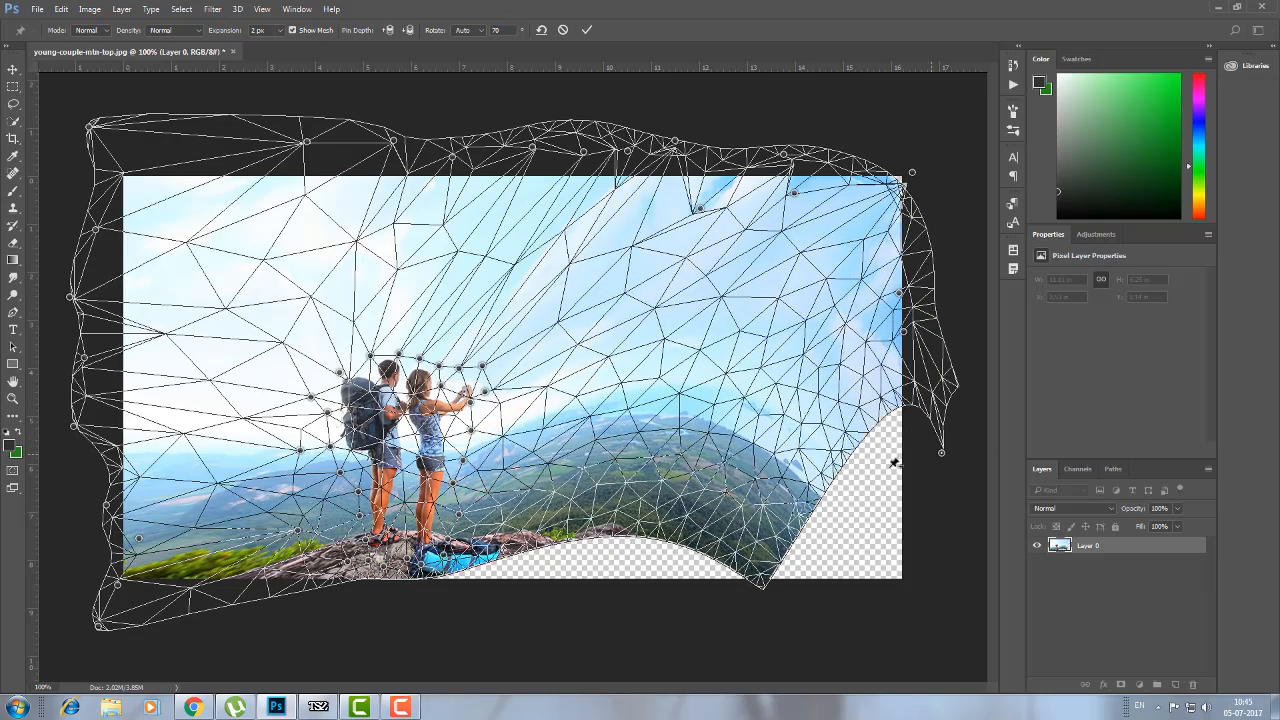
click(859, 410)
drag(859, 410, 948, 383)
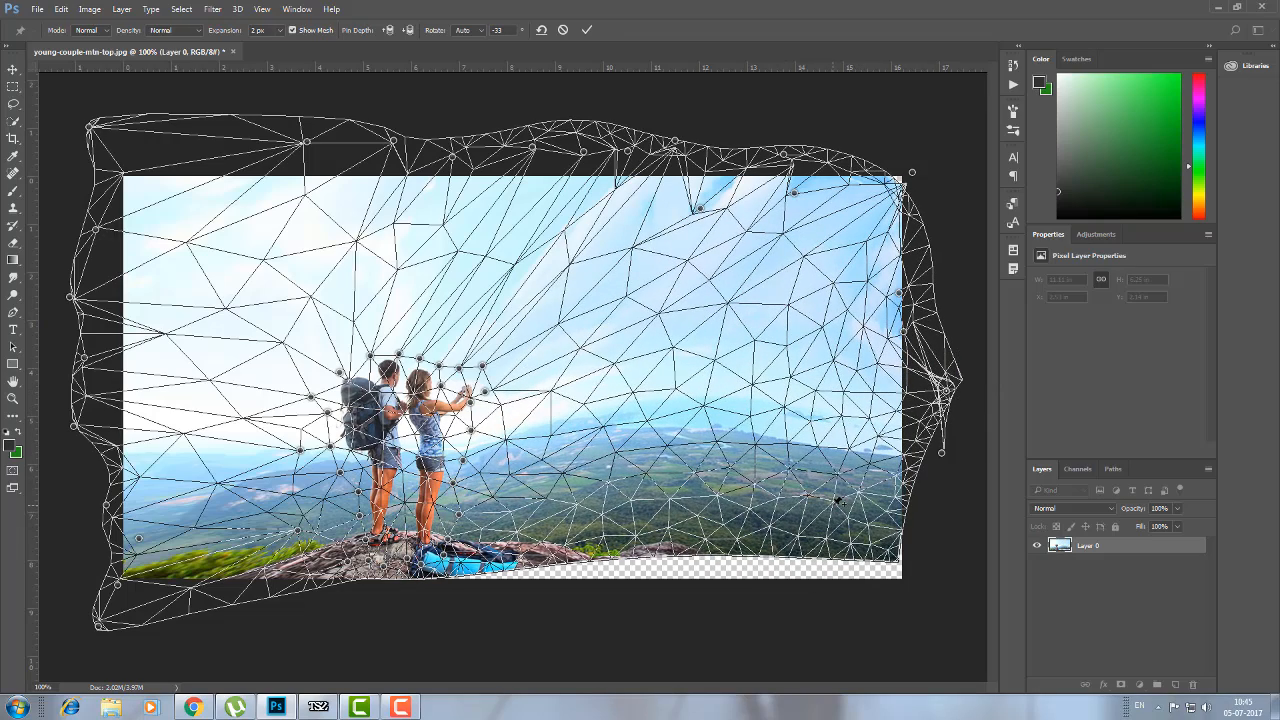
- Stretch the lower-right landscape outward, pull the hills and the rock by the couple's feet down over the bottom gap, and apply the warp
drag(853, 514, 890, 504)
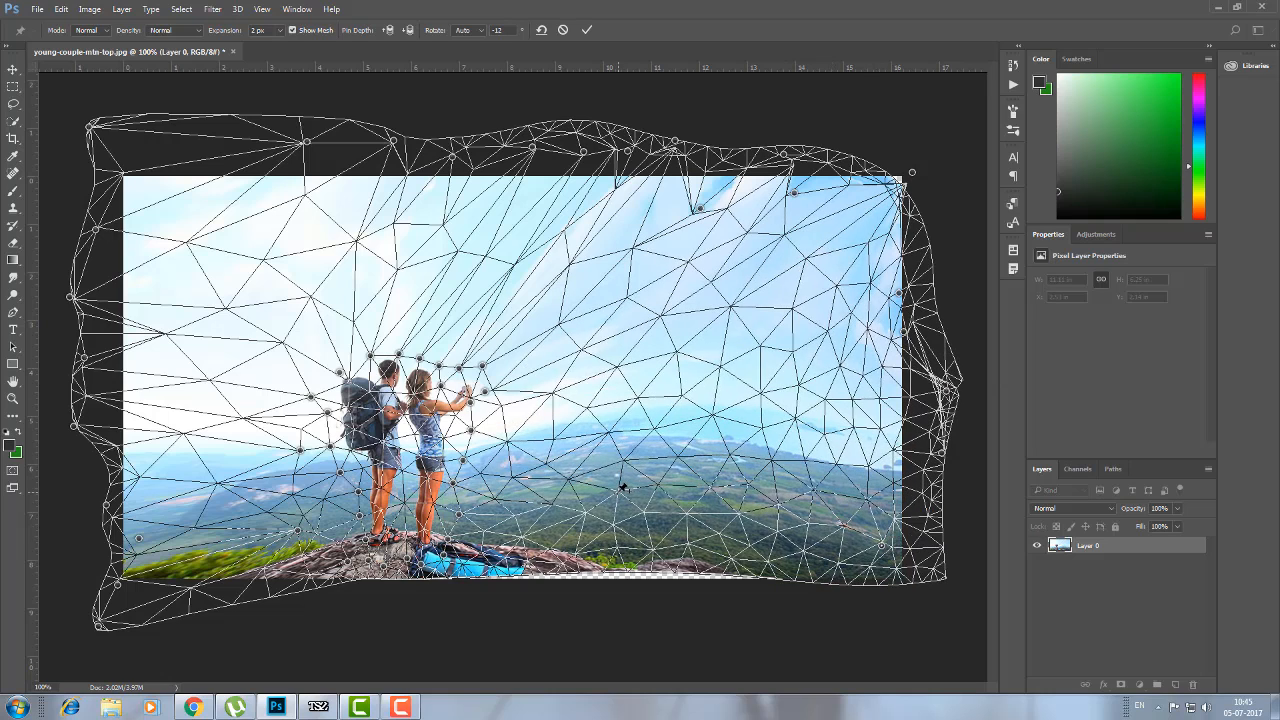
drag(622, 486, 621, 523)
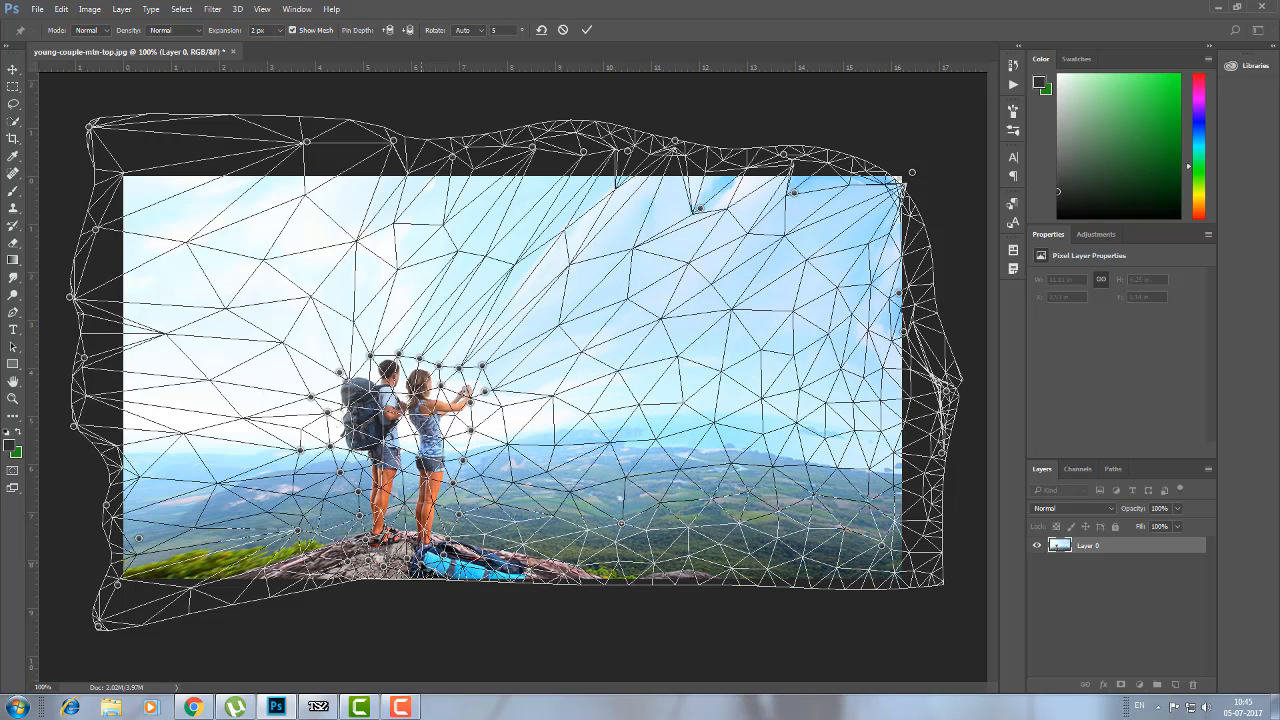
mouse_move(420, 548)
mouse_down()
mouse_move(419, 568)
mouse_move(406, 565)
mouse_up()
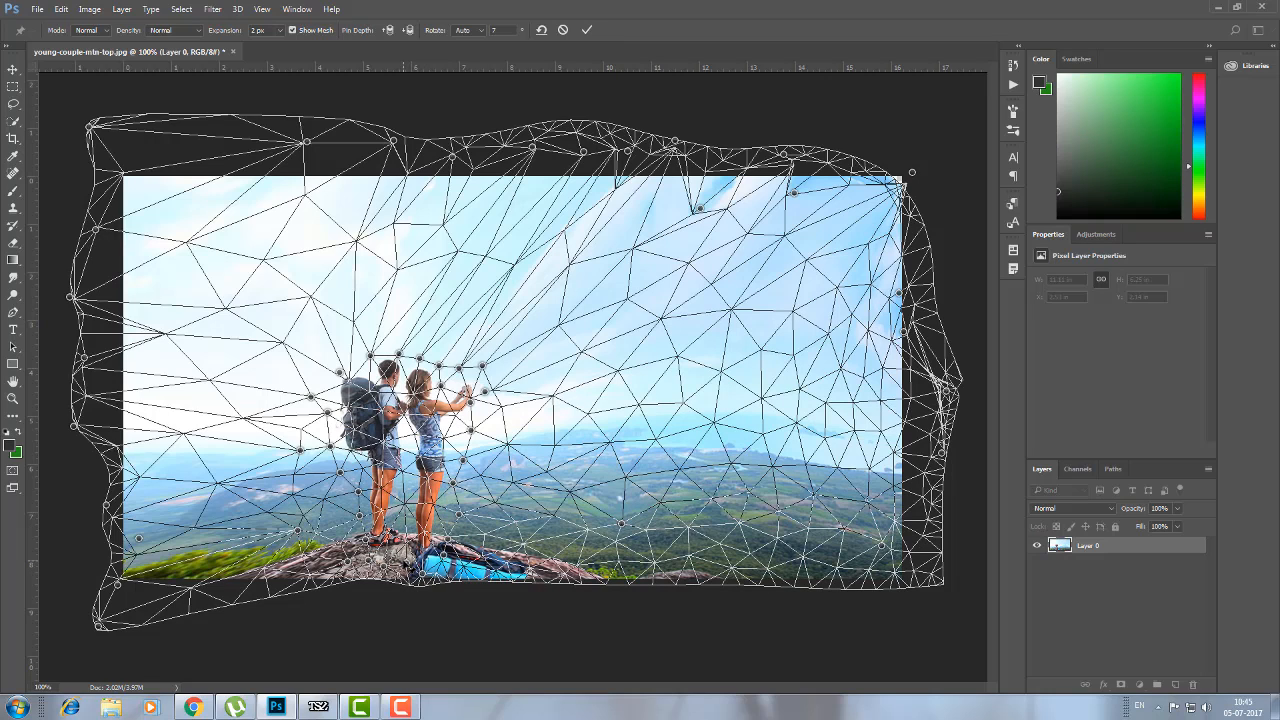
click(404, 561)
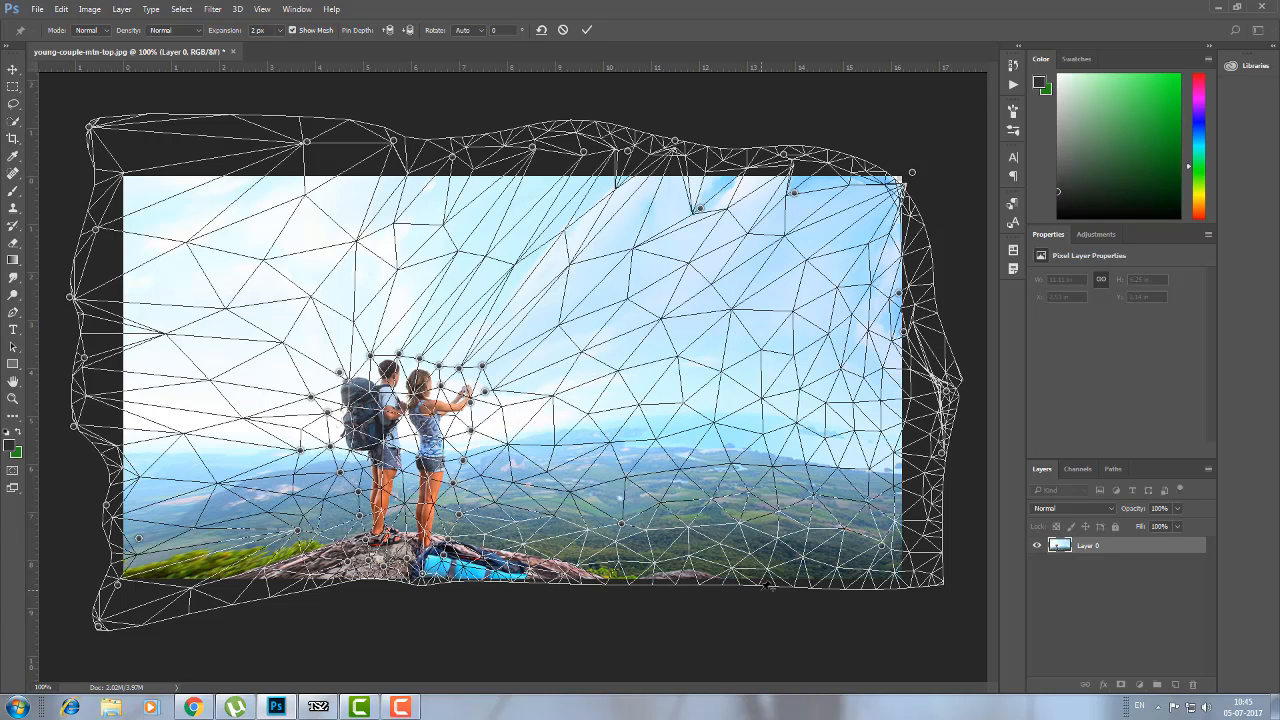
key(Return)
- Activate the Crop tool and change the Windows color scheme to Windows 7 Basic
key(c)
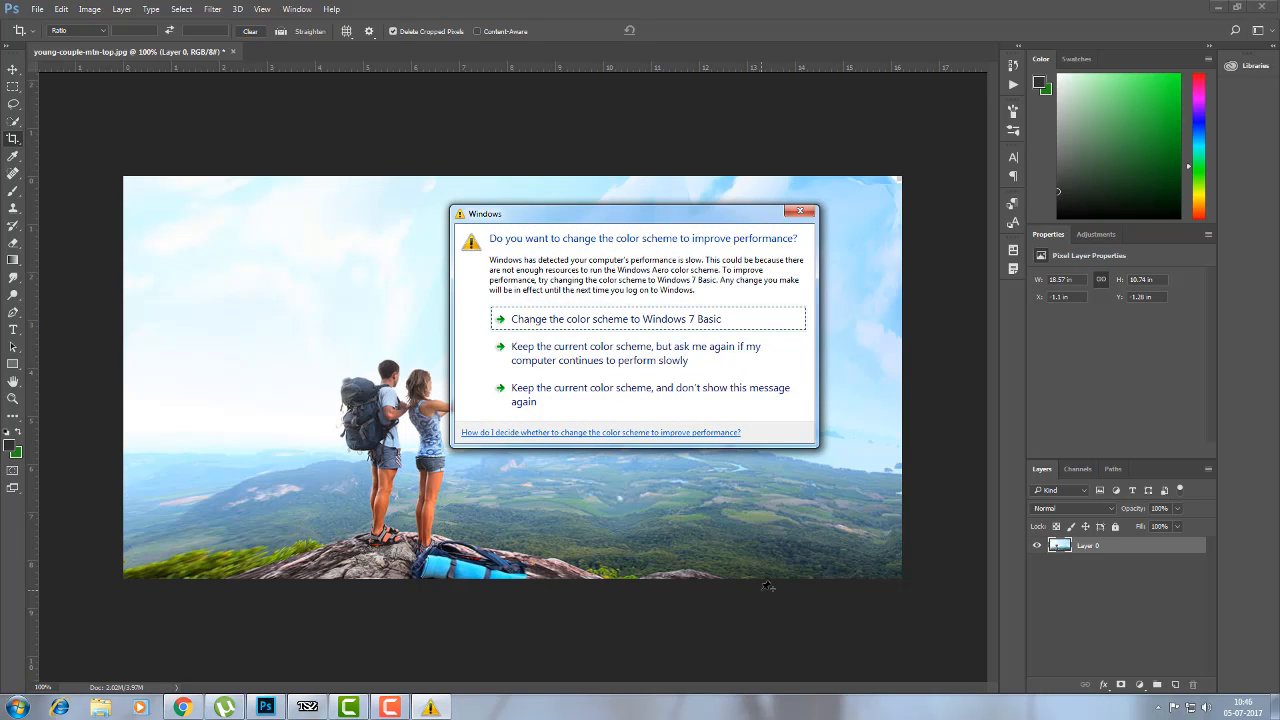
click(678, 320)
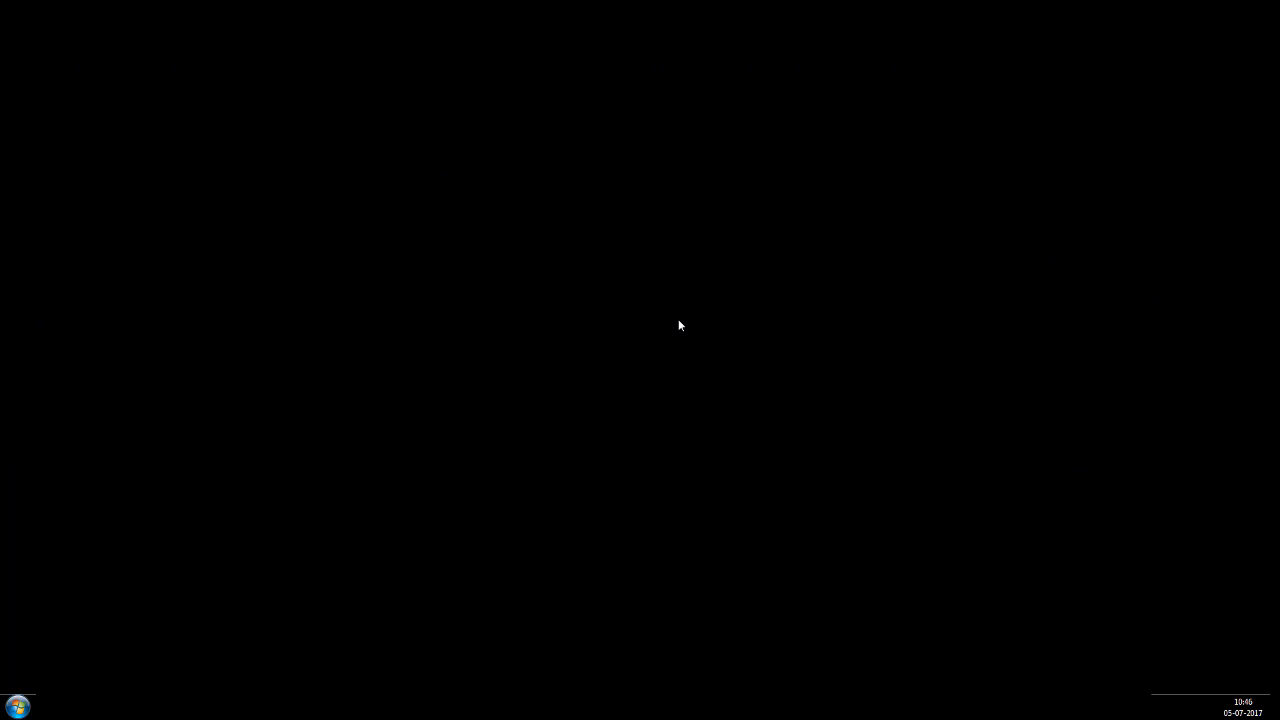